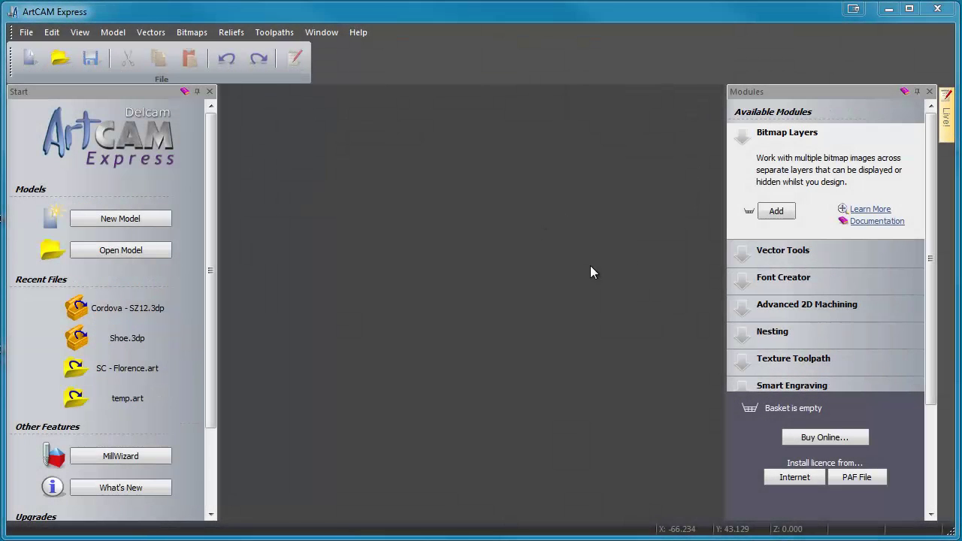
- Create a new model with job dimensions 150 mm wide, 100 mm high and 12 mm thick
click(124, 224)
click(339, 229)
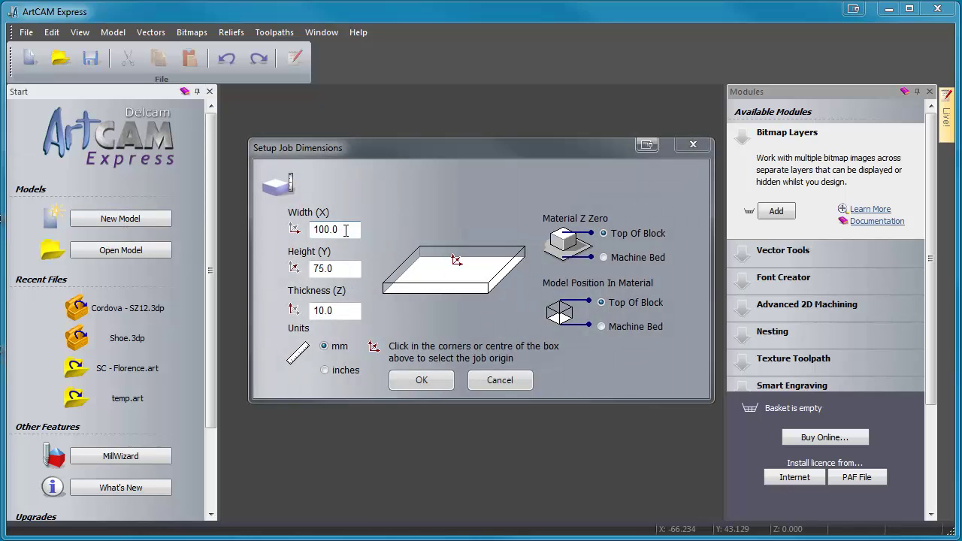
double_click(339, 229)
text(150)
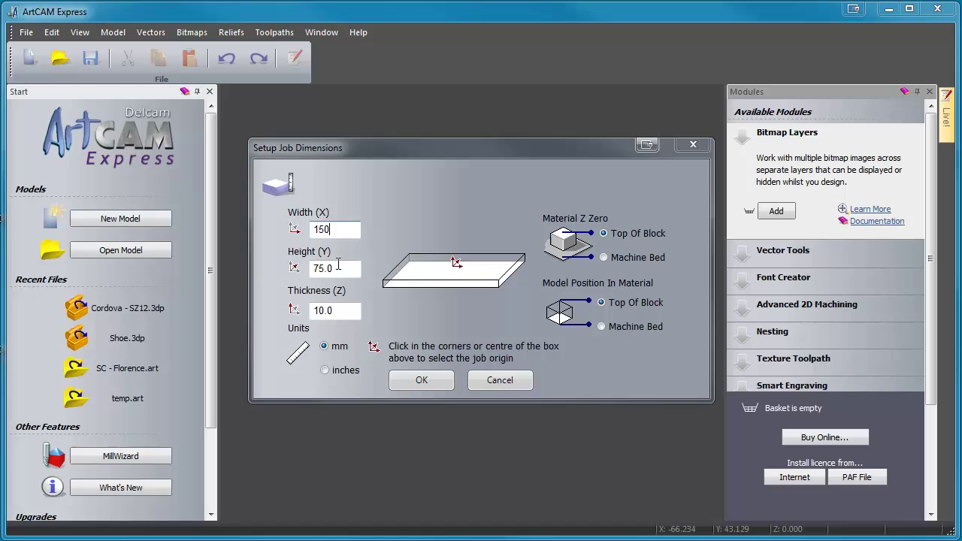
double_click(329, 269)
text(10)
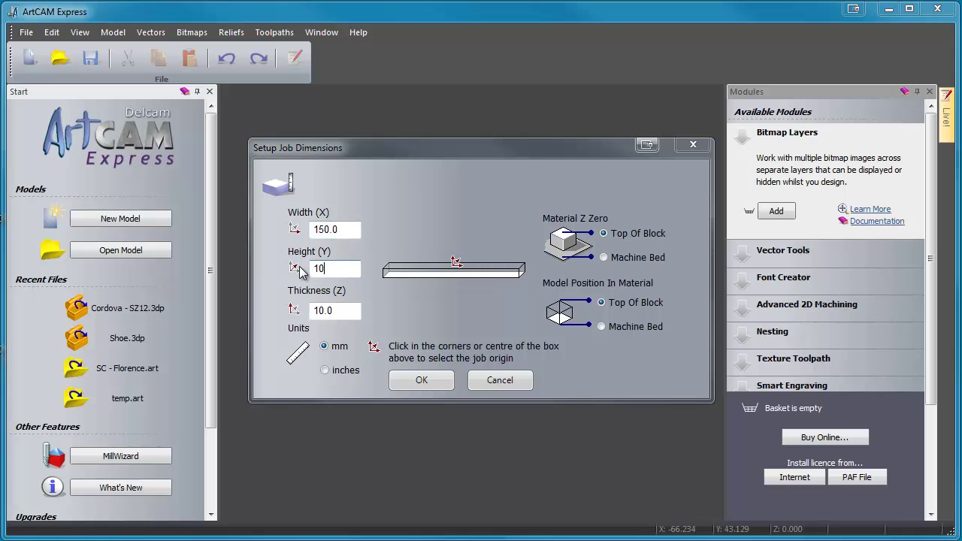
text(0)
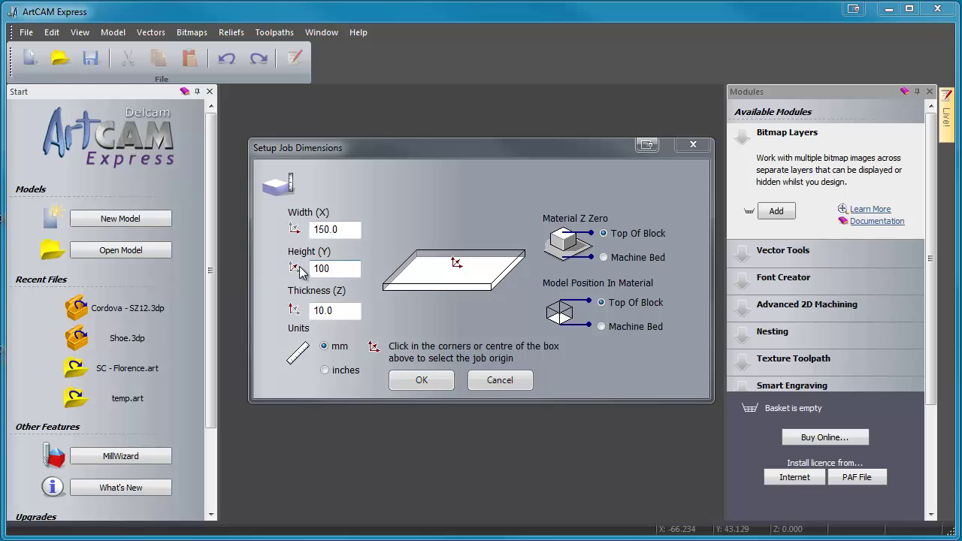
double_click(315, 313)
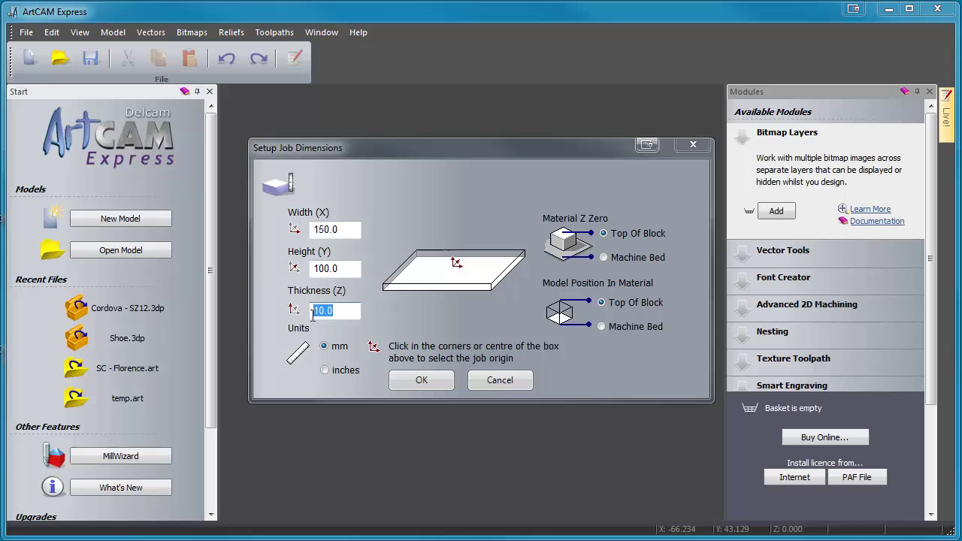
text(12)
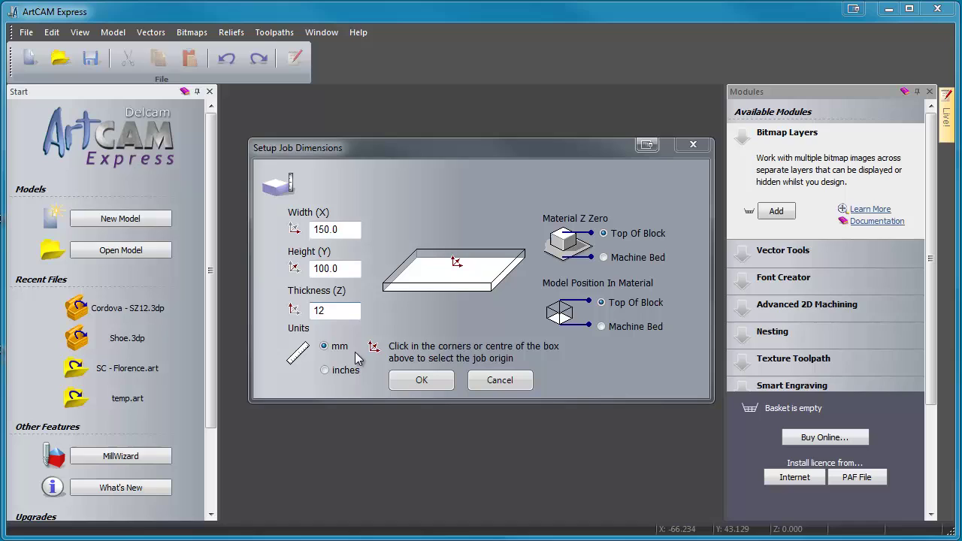
click(422, 381)
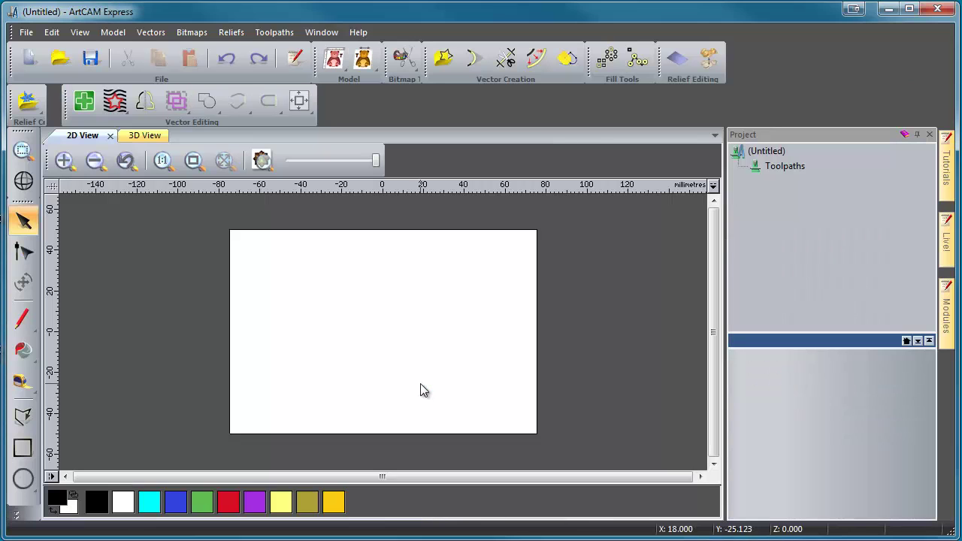
- Show the blank model in 3D, hide the material block and view it along the Z axis
click(145, 136)
drag(360, 402, 292, 393)
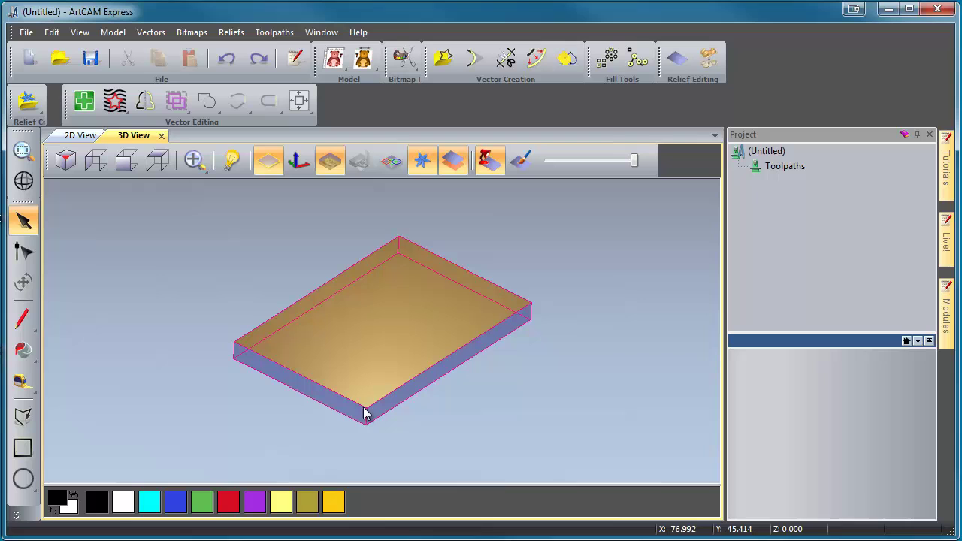
drag(454, 373, 394, 431)
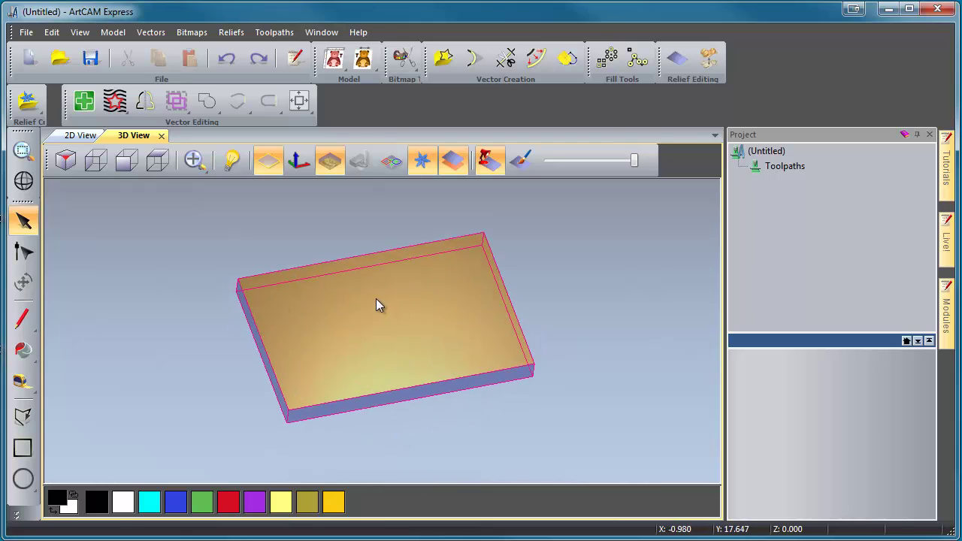
click(331, 164)
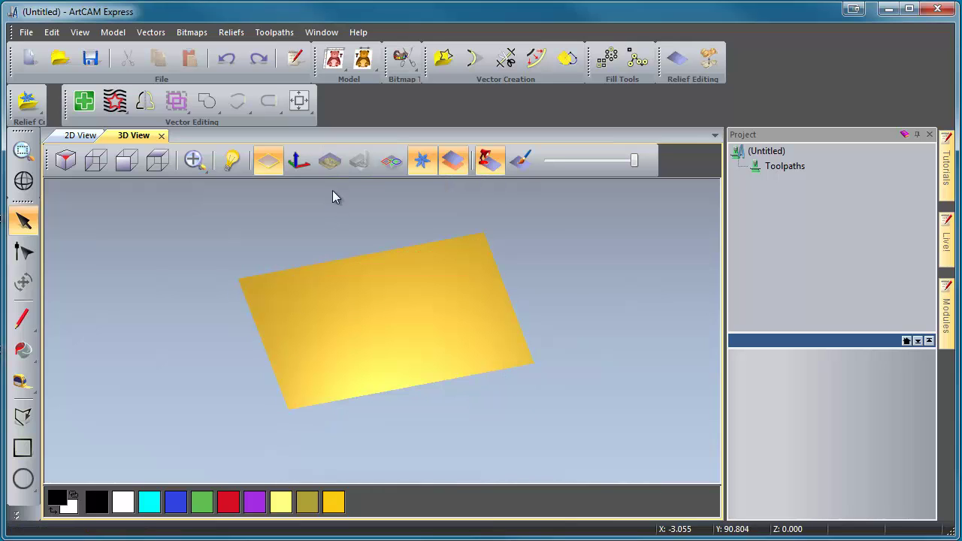
click(333, 169)
click(334, 169)
click(158, 161)
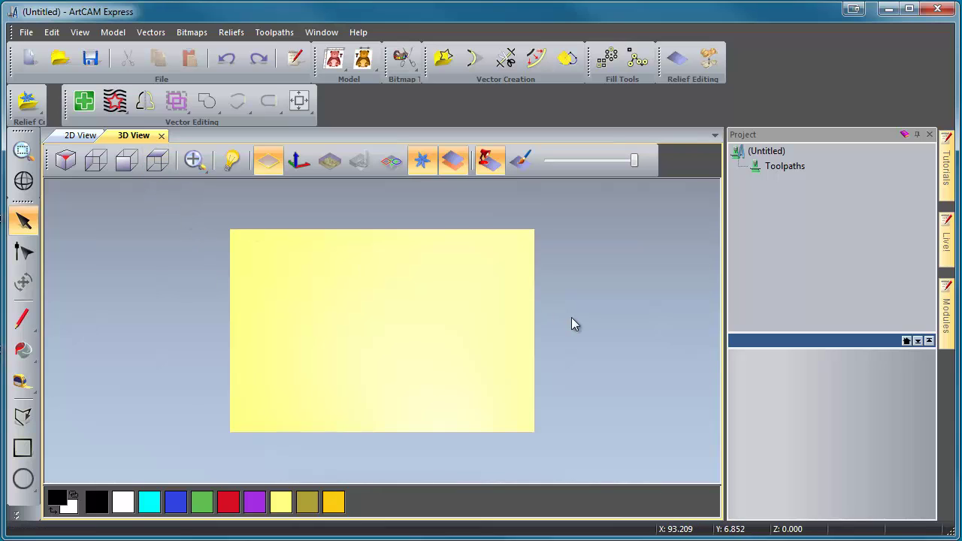
- Place the heart relief clipart at the centre of the blank and shrink it to about 65 by 59 mm
click(359, 347)
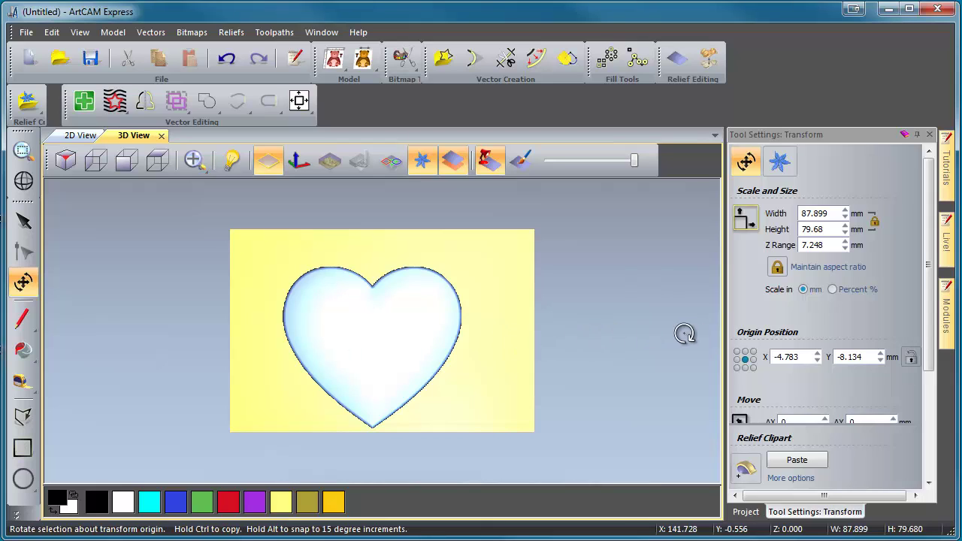
click(389, 324)
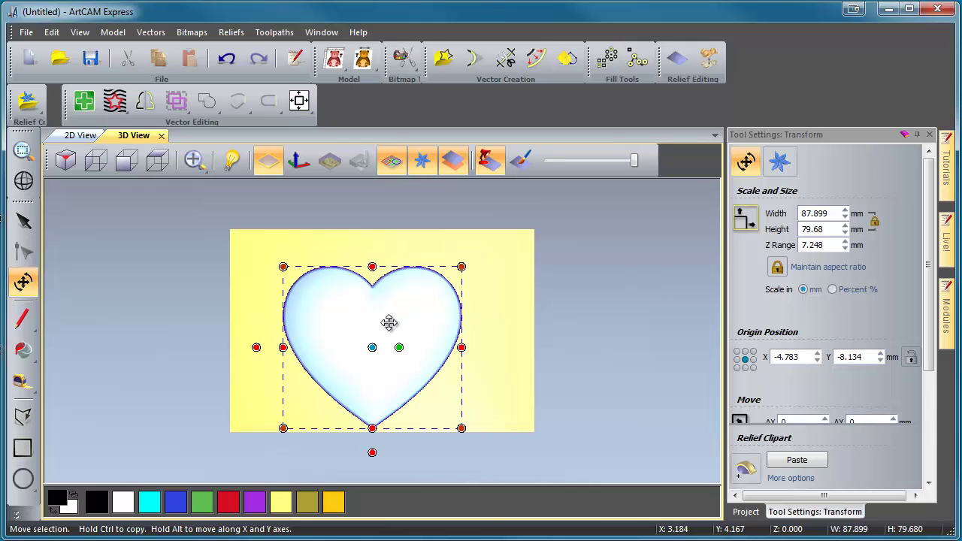
drag(379, 340, 389, 324)
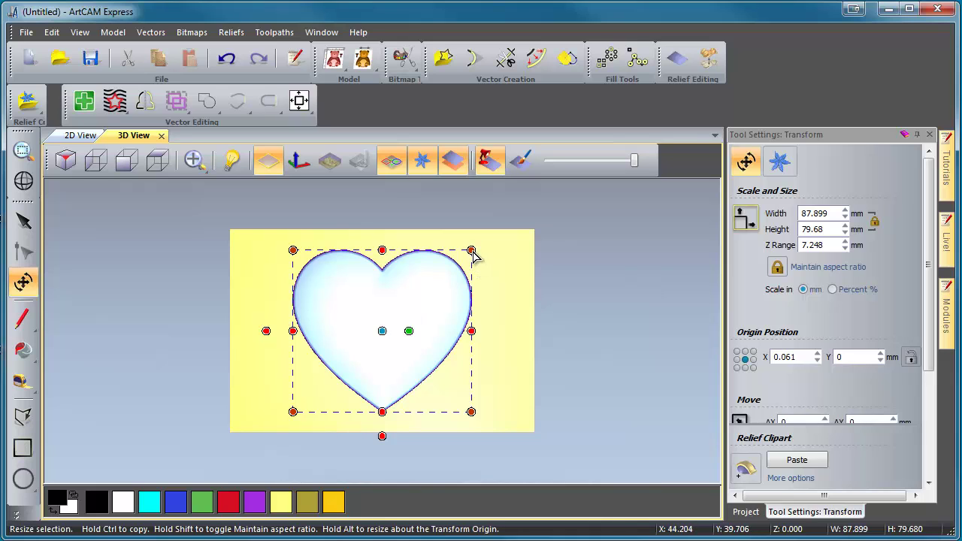
drag(472, 251, 441, 267)
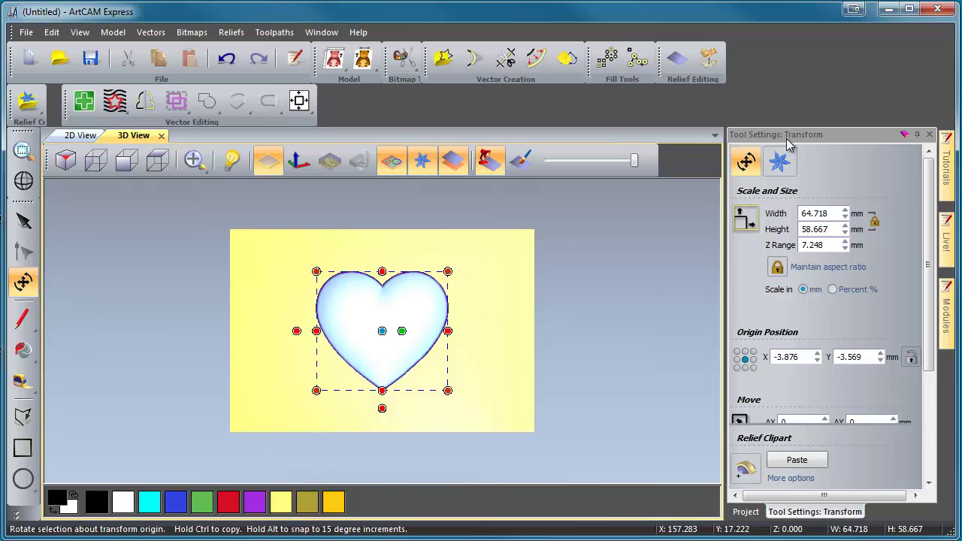
- Set the heart clipart's width to 60 mm and its Z range to 5 mm, keeping its proportions
click(833, 213)
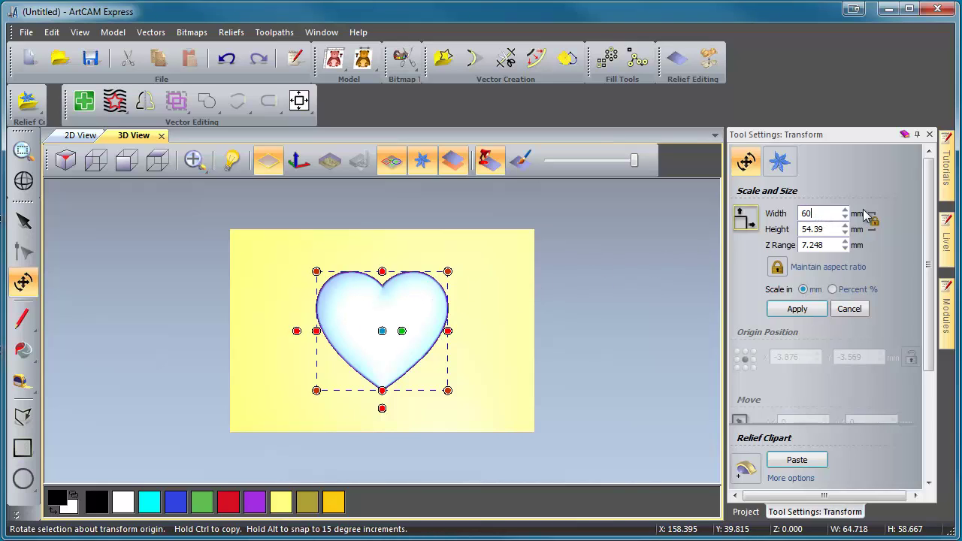
click(826, 244)
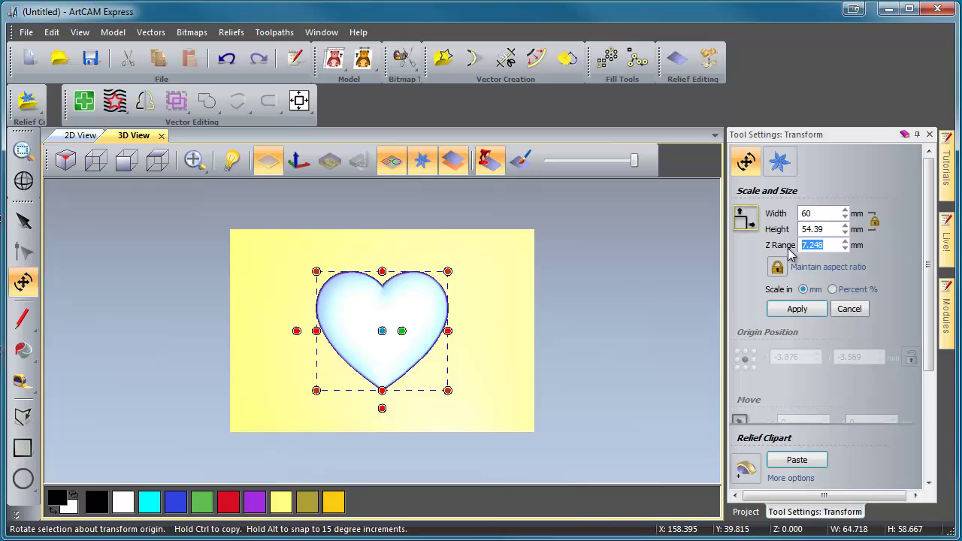
text(5)
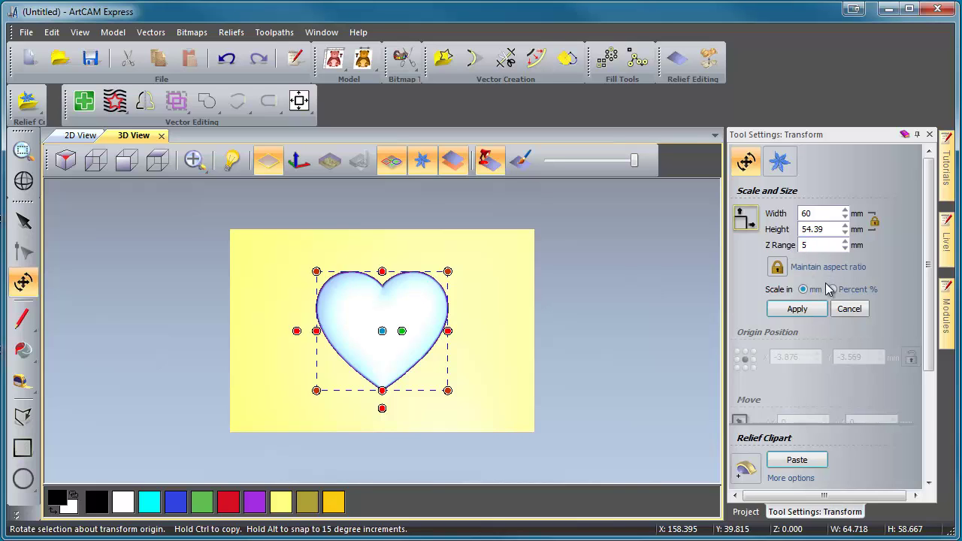
click(817, 311)
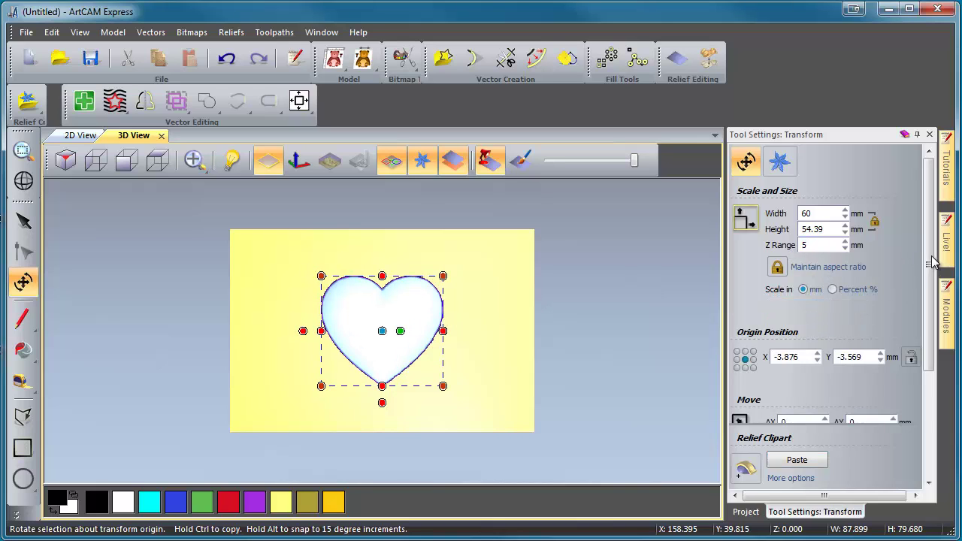
- Paste the heart clipart into the model relief and inspect its raised shape in 3D
drag(932, 262, 932, 367)
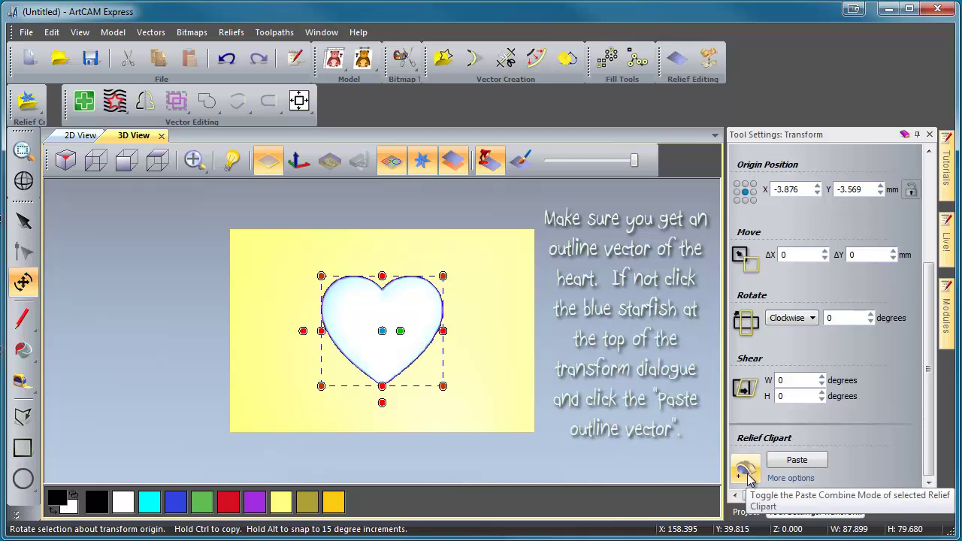
click(798, 461)
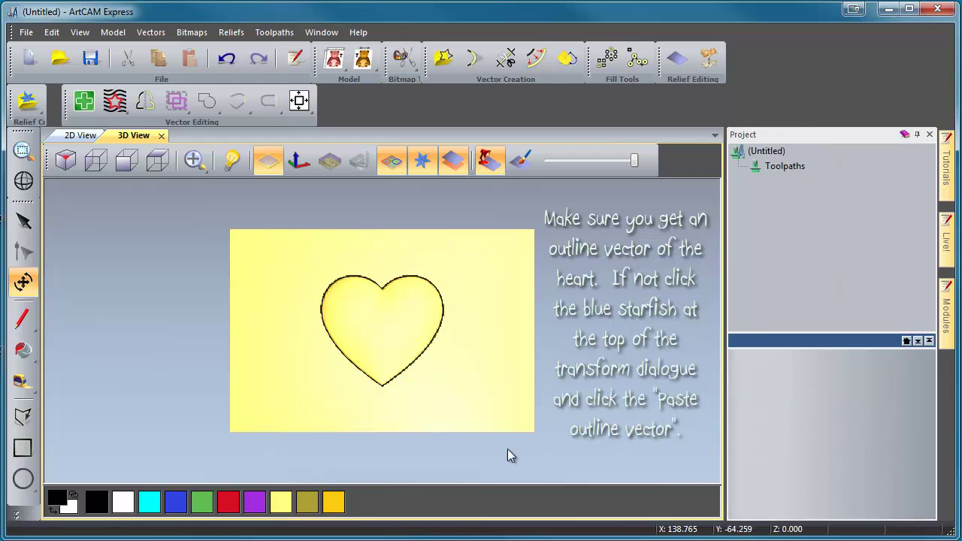
drag(374, 444, 370, 364)
click(157, 161)
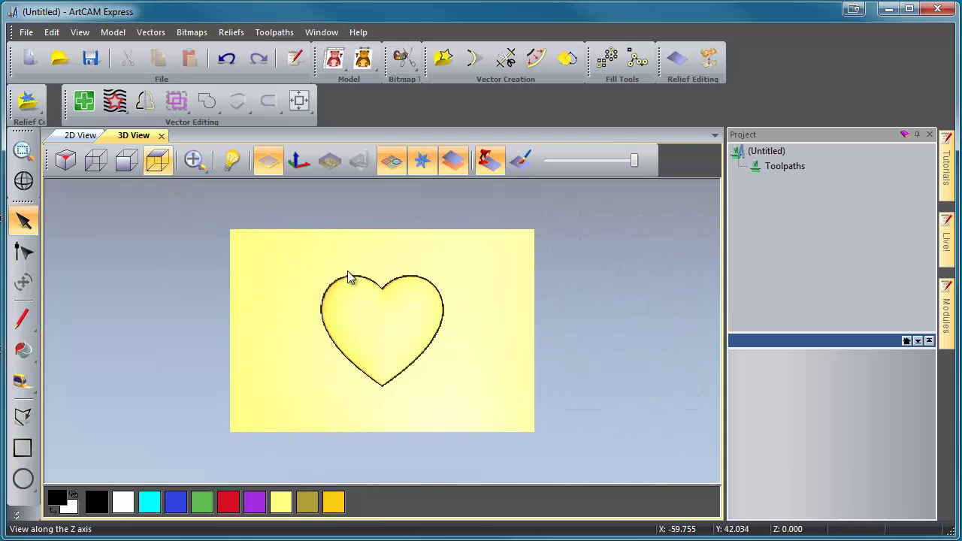
- Place the ribbon banner relief clipart across the lower half of the heart and scale it to about 90 by 32 mm
click(413, 370)
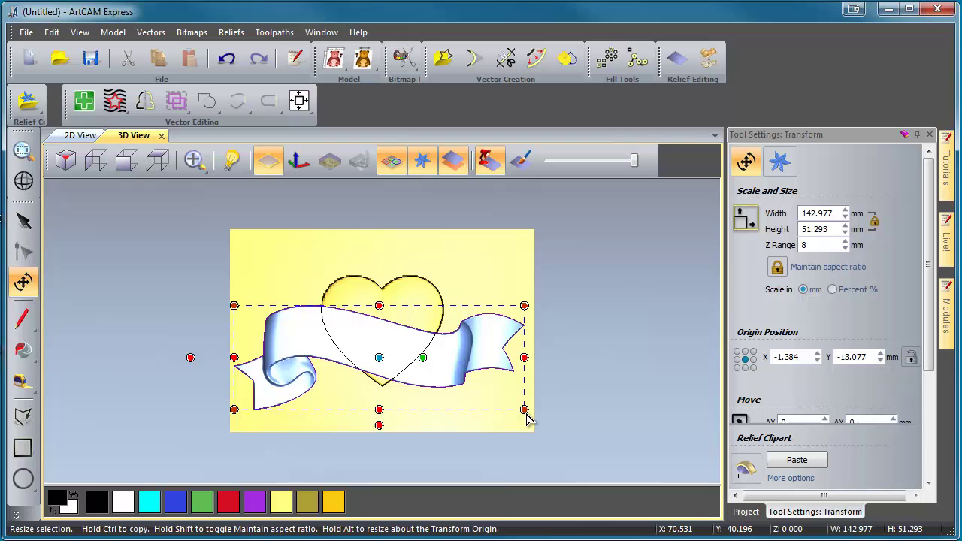
drag(525, 308, 485, 343)
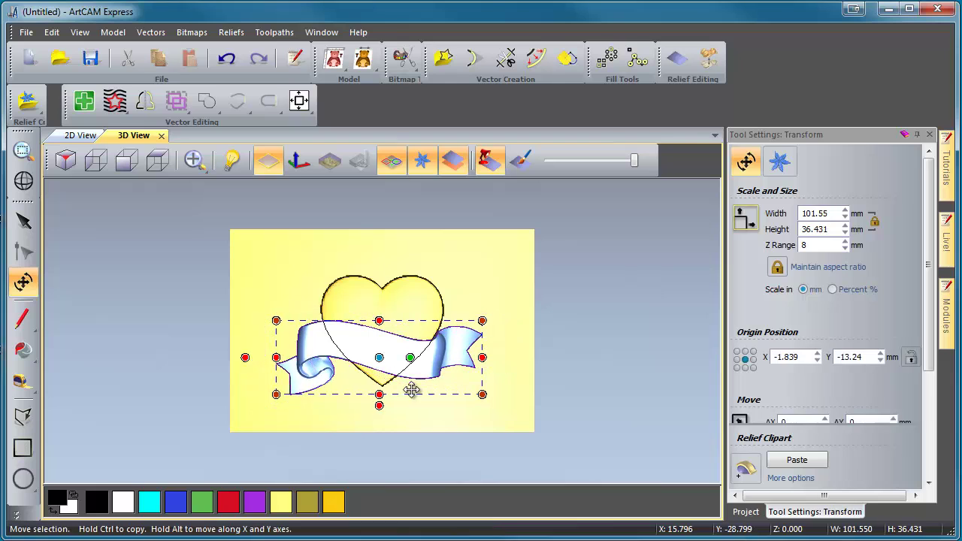
scroll(387, 382, up, 2)
drag(406, 364, 496, 329)
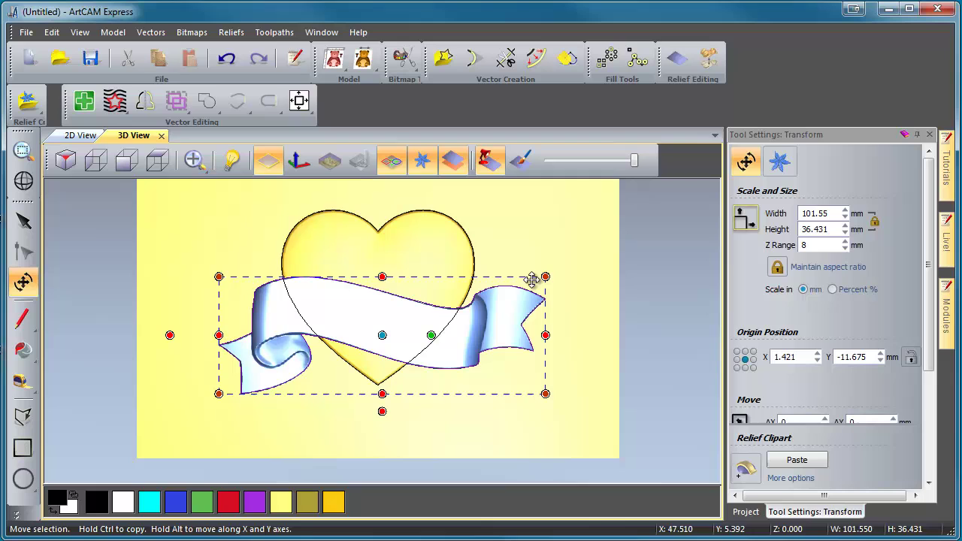
mouse_move(546, 278)
mouse_down()
mouse_move(526, 296)
mouse_move(533, 306)
mouse_move(535, 288)
mouse_move(525, 292)
mouse_move(553, 296)
mouse_up()
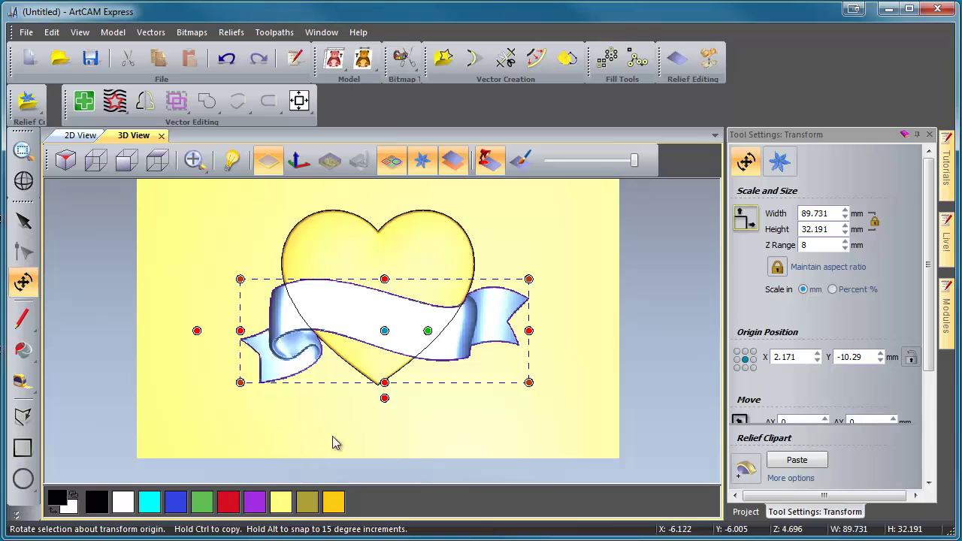
- Compare the banner's height with the heart in 3D and set the banner's Z range to 7 mm
drag(333, 441, 428, 322)
drag(472, 366, 436, 400)
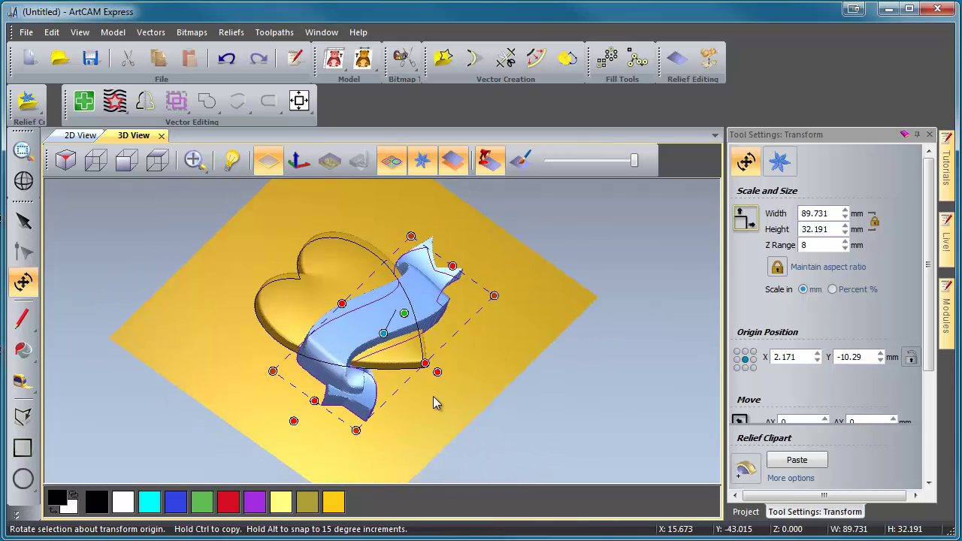
double_click(803, 245)
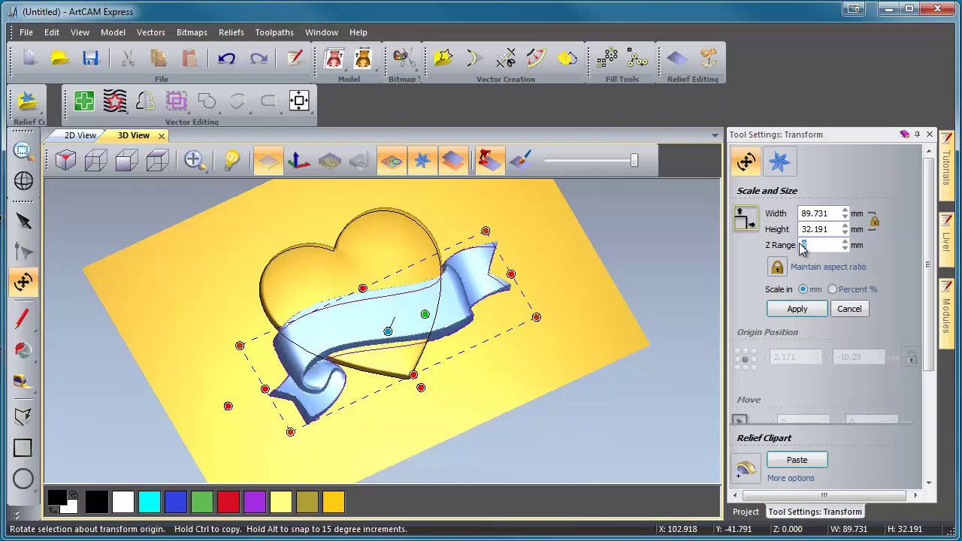
click(797, 309)
- Set the ribbon banner's Z range to 6 mm and check how it sits over the heart in 3D
drag(198, 402, 709, 282)
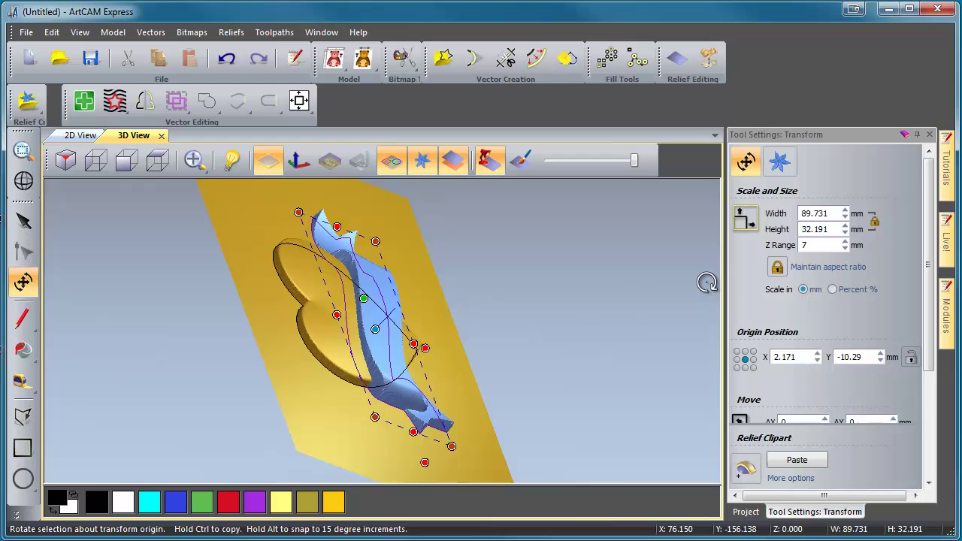
double_click(801, 246)
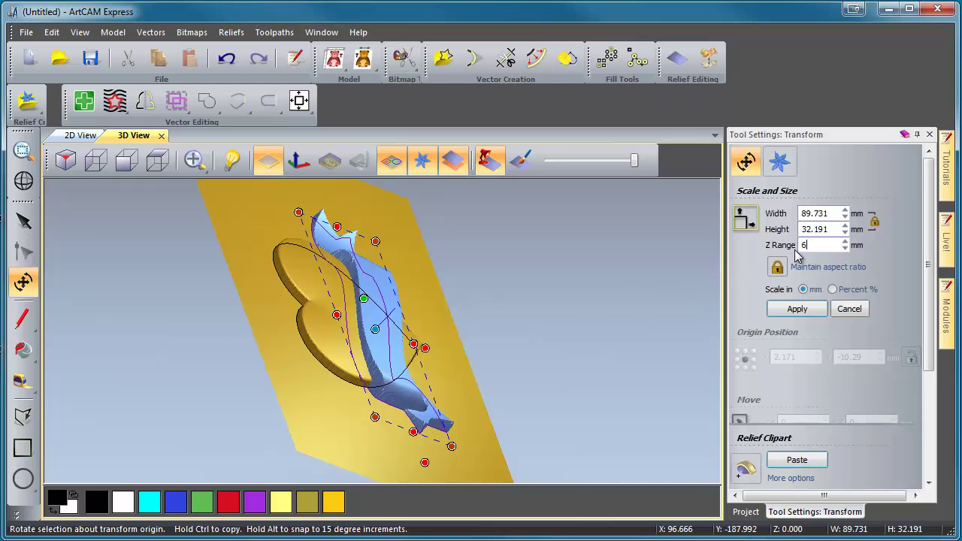
click(797, 309)
drag(385, 364, 405, 372)
scroll(382, 334, up, 2)
drag(534, 391, 218, 271)
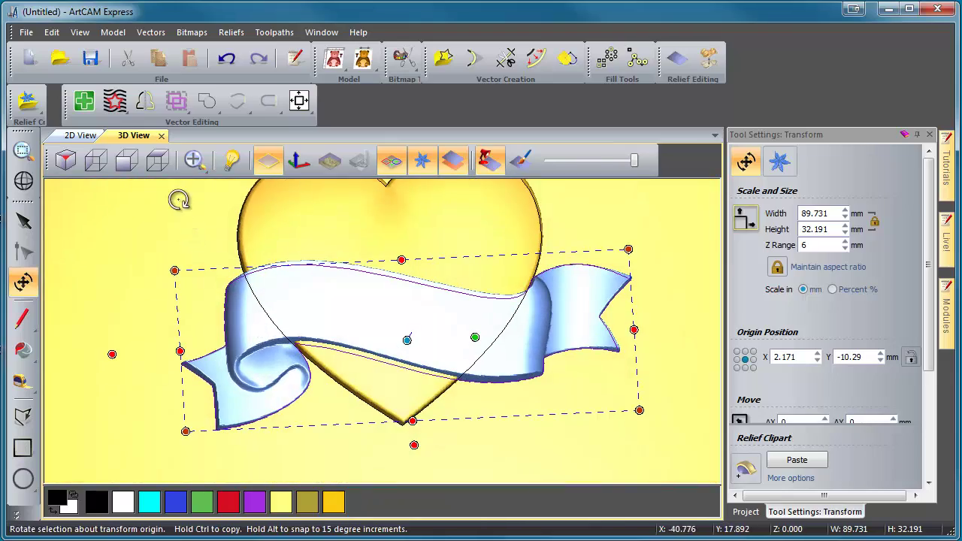
- View the model along the Z axis and switch the paste combine mode for the ribbon banner clipart
click(156, 163)
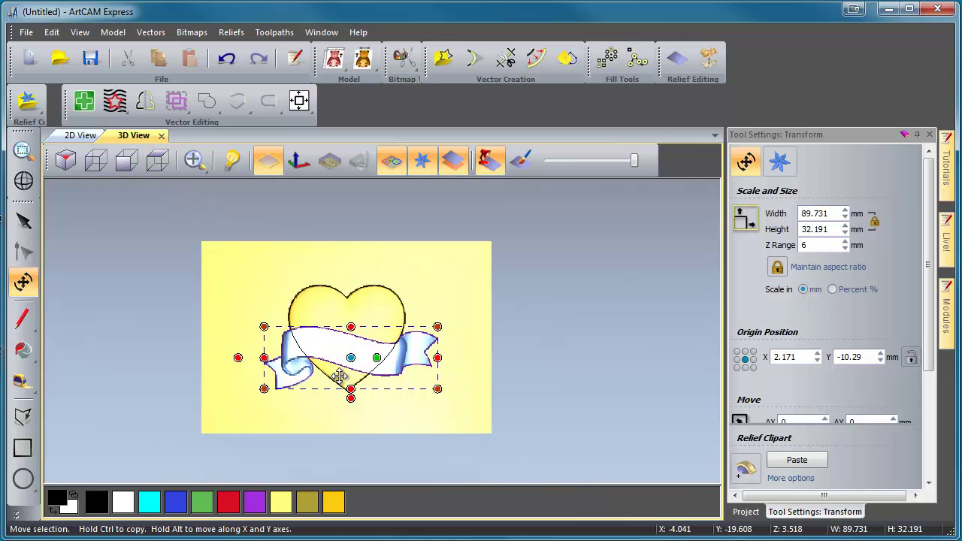
scroll(340, 376, up, 1)
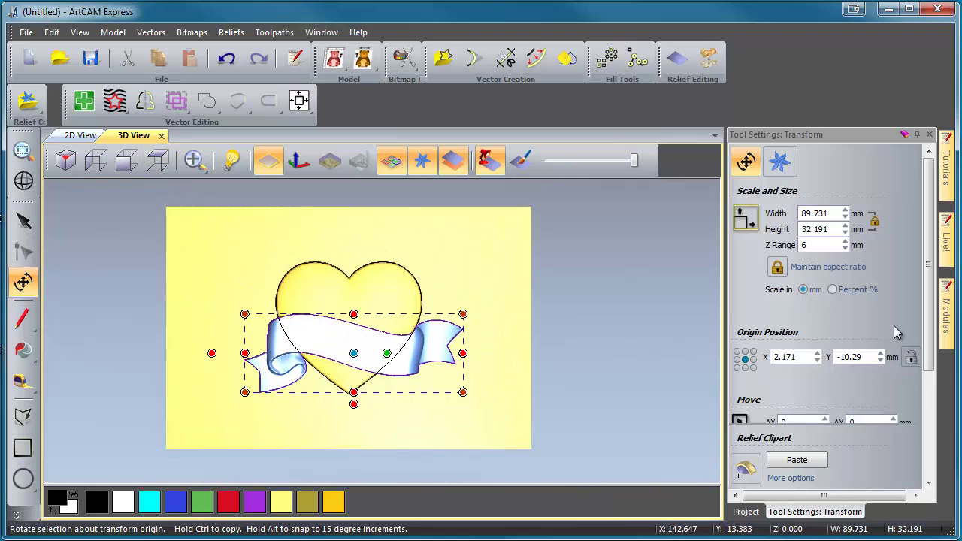
scroll(932, 338, down, 4)
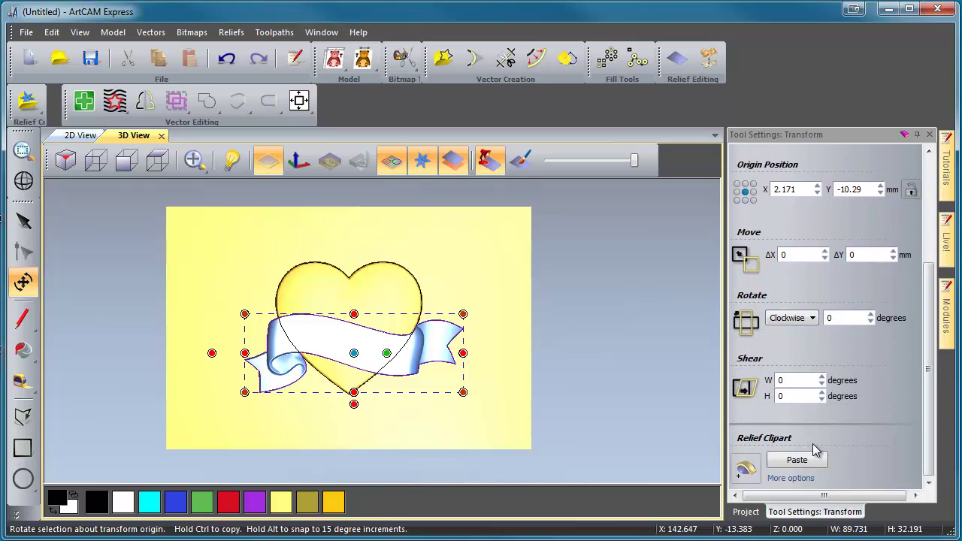
click(748, 471)
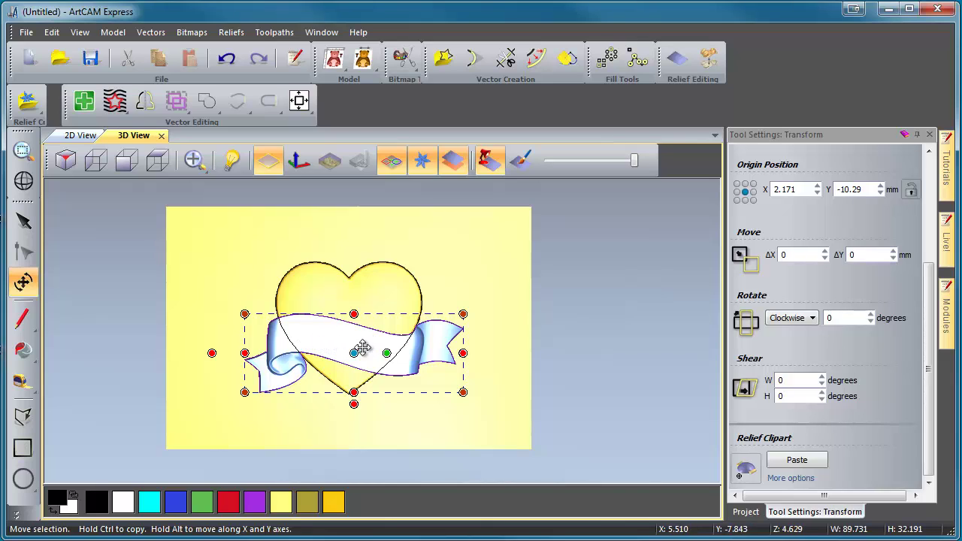
- Paste the ribbon banner relief over the heart and inspect the combined relief in 3D with the vectors hidden, restoring the vector display
click(816, 464)
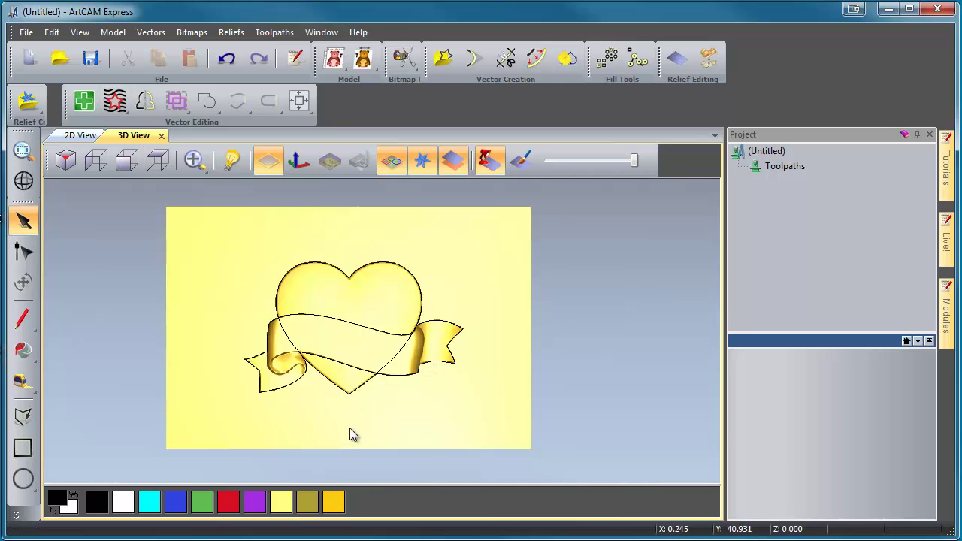
drag(350, 431, 380, 331)
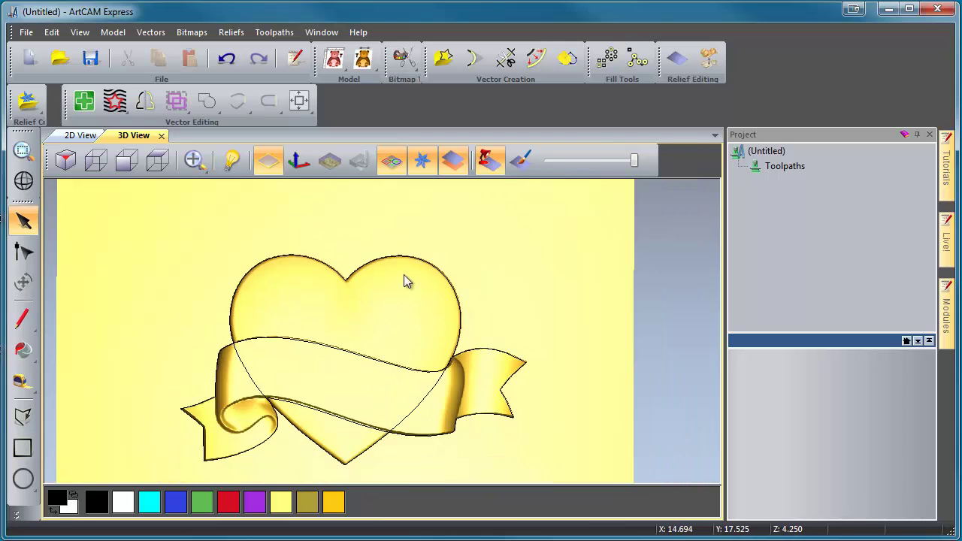
click(390, 162)
drag(333, 414, 194, 279)
click(157, 160)
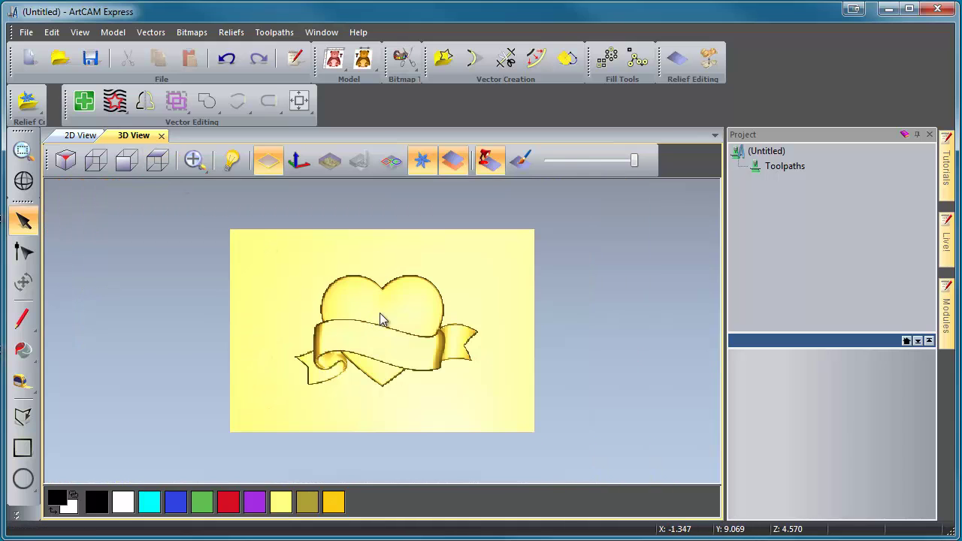
scroll(386, 337, up, 2)
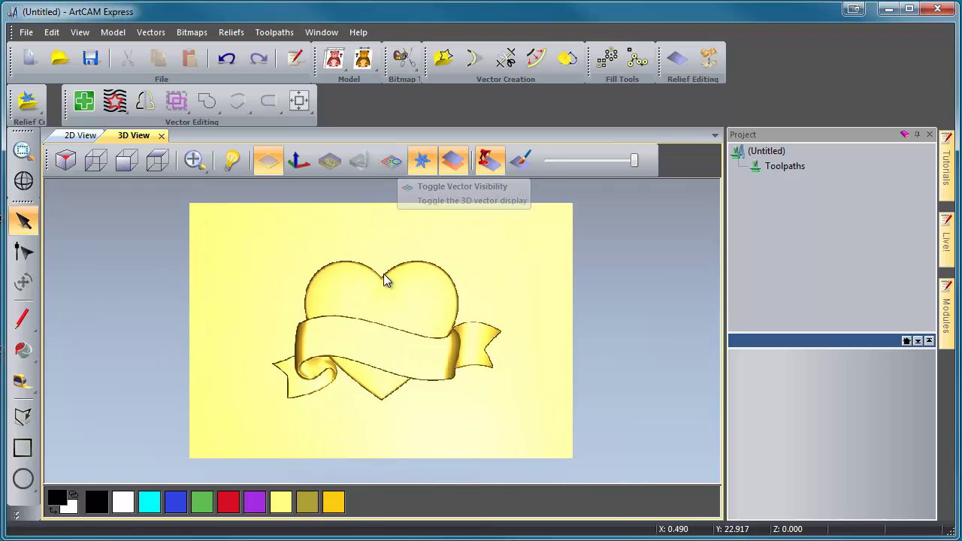
click(391, 162)
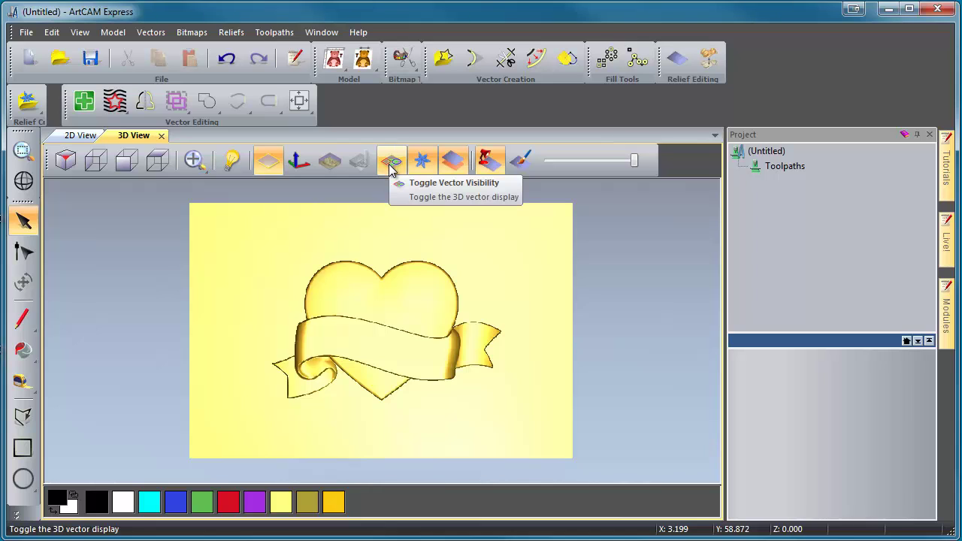
click(391, 164)
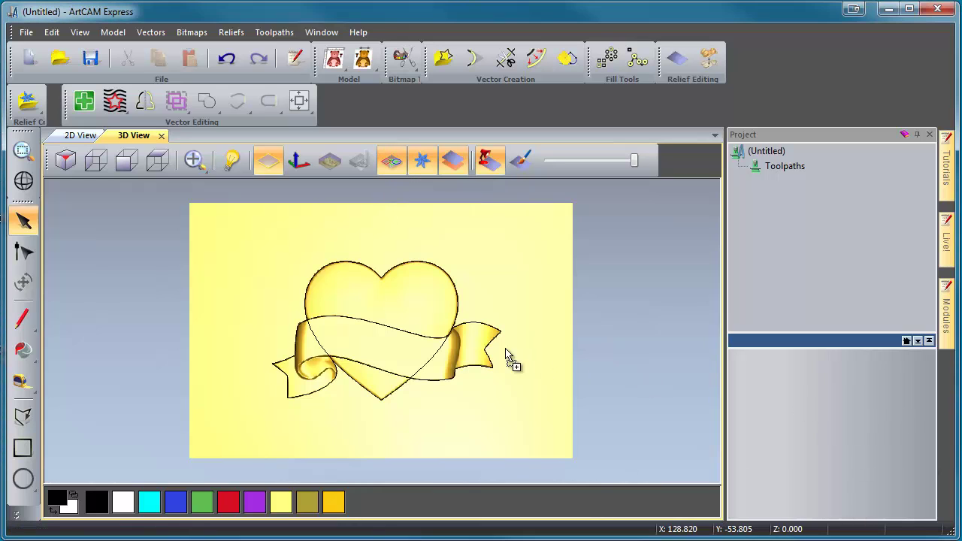
- Add the rounded rectangular plaque relief clipart to the model and view it against the heart in 3D
double_click(461, 340)
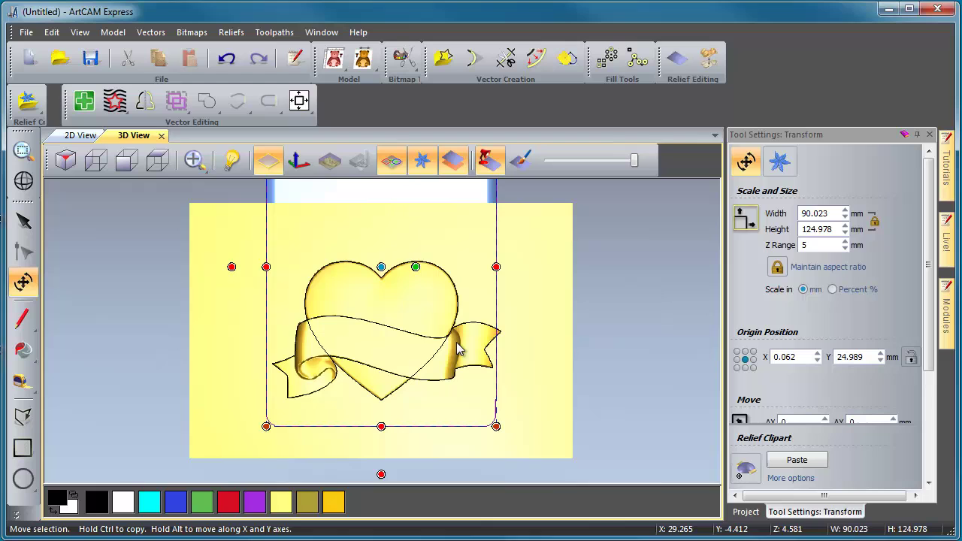
scroll(441, 329, down, 3)
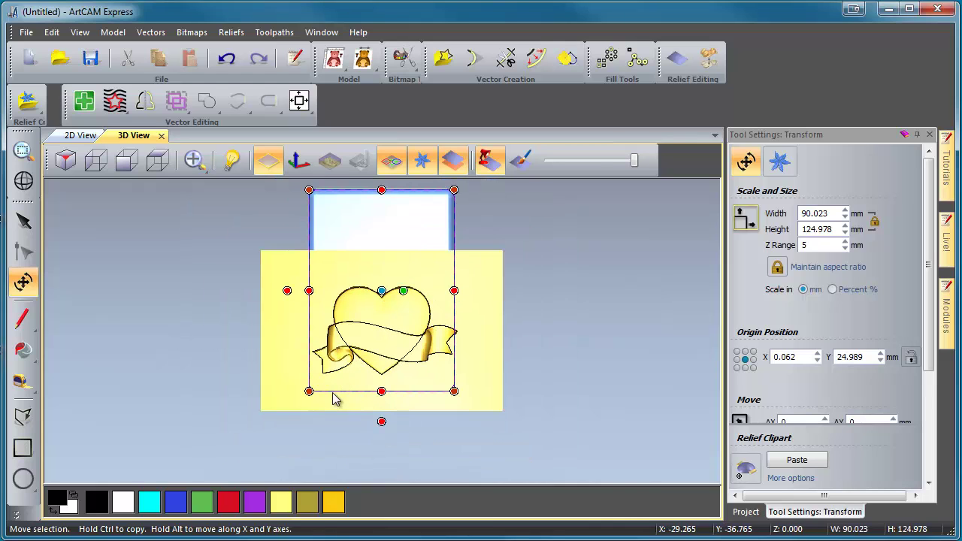
middle_drag(249, 428, 370, 259)
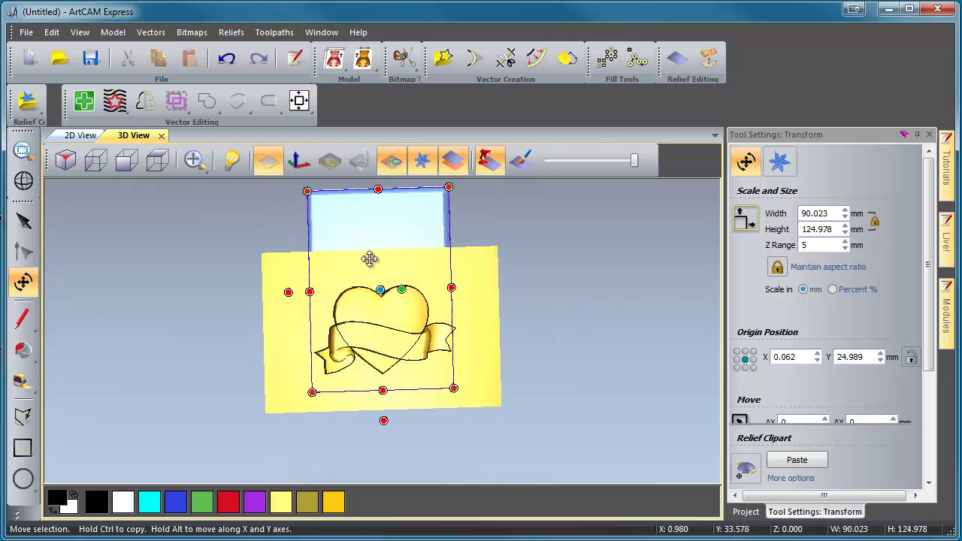
middle_drag(501, 386, 463, 366)
middle_drag(312, 443, 227, 404)
middle_drag(352, 351, 284, 296)
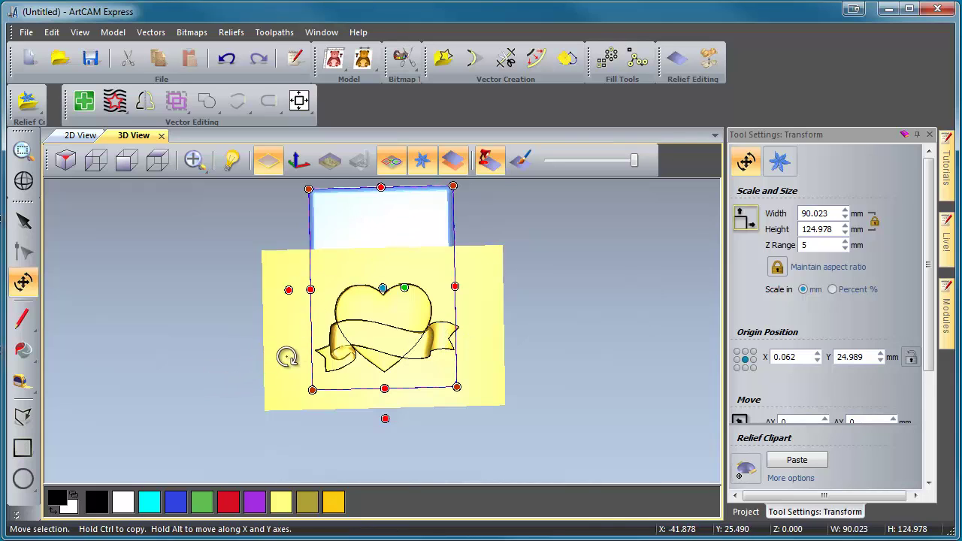
drag(273, 402, 379, 400)
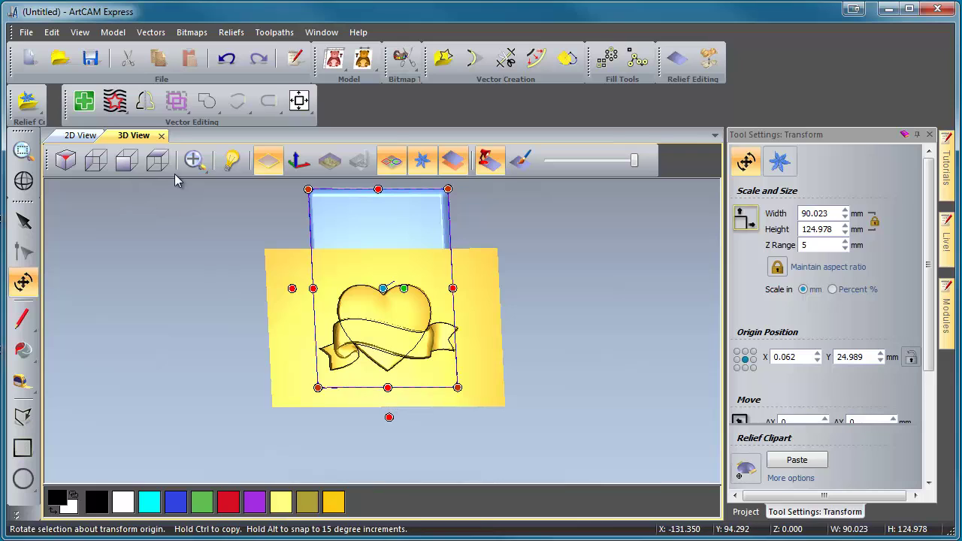
click(157, 160)
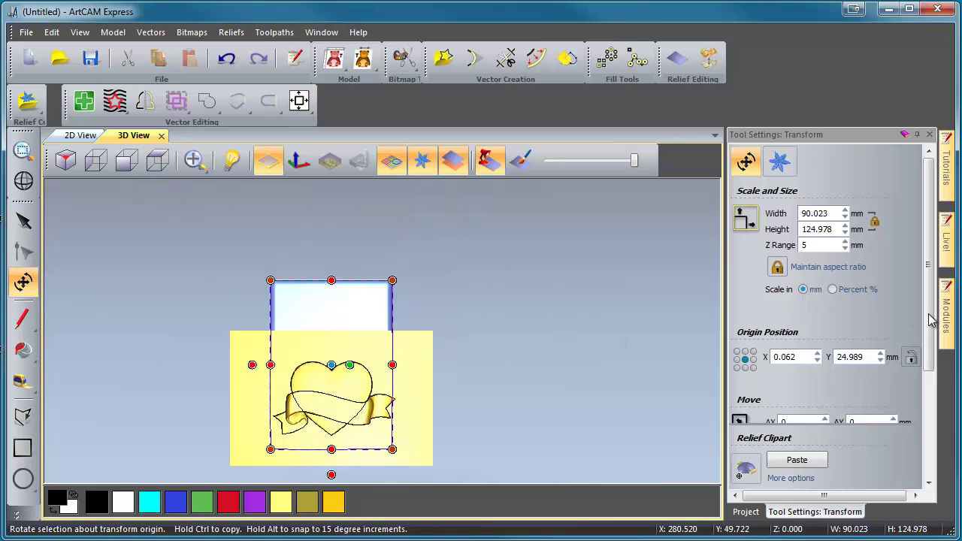
- Rotate the rounded rectangular plaque clipart 90 degrees clockwise and centre it vertically on the model at Y 0
scroll(933, 320, down, 5)
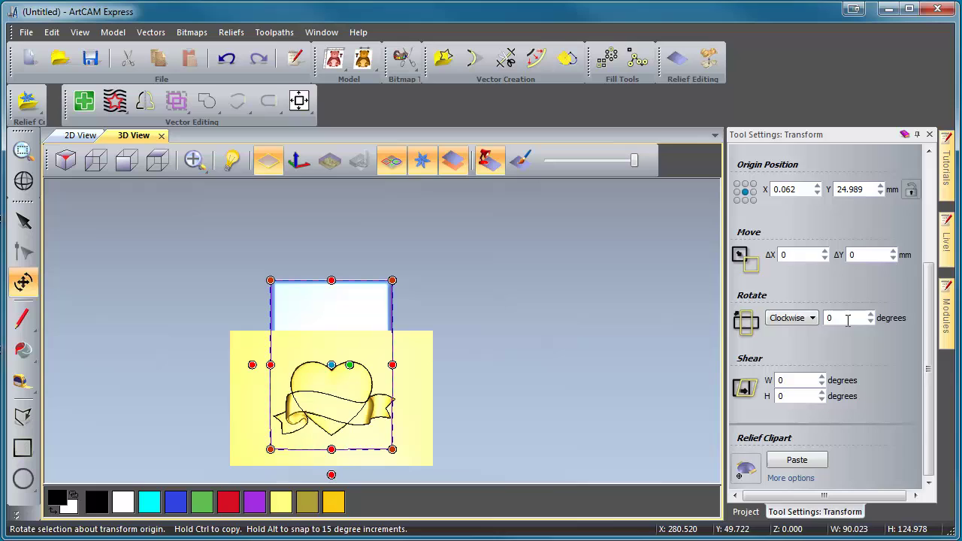
scroll(931, 334, up, 3)
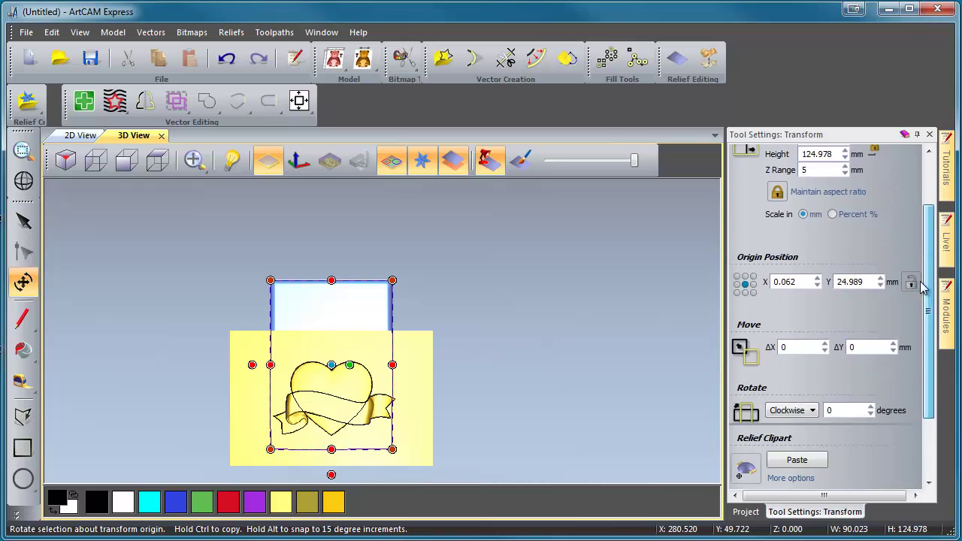
scroll(921, 346, down, 3)
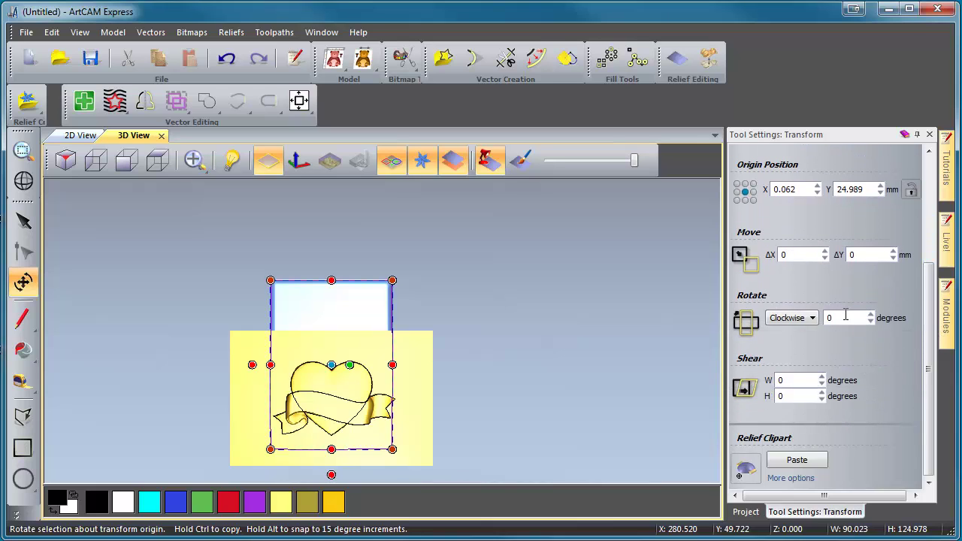
click(813, 319)
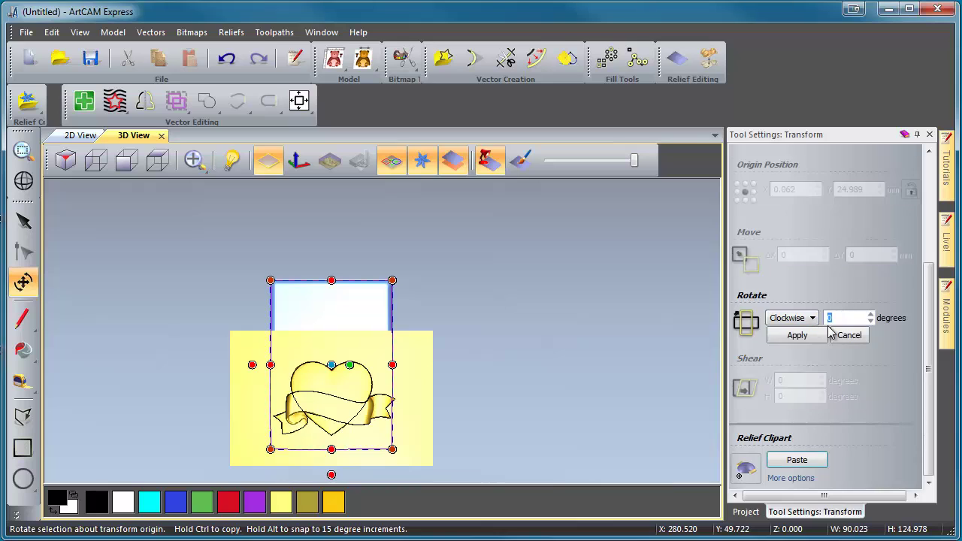
text(90)
click(797, 336)
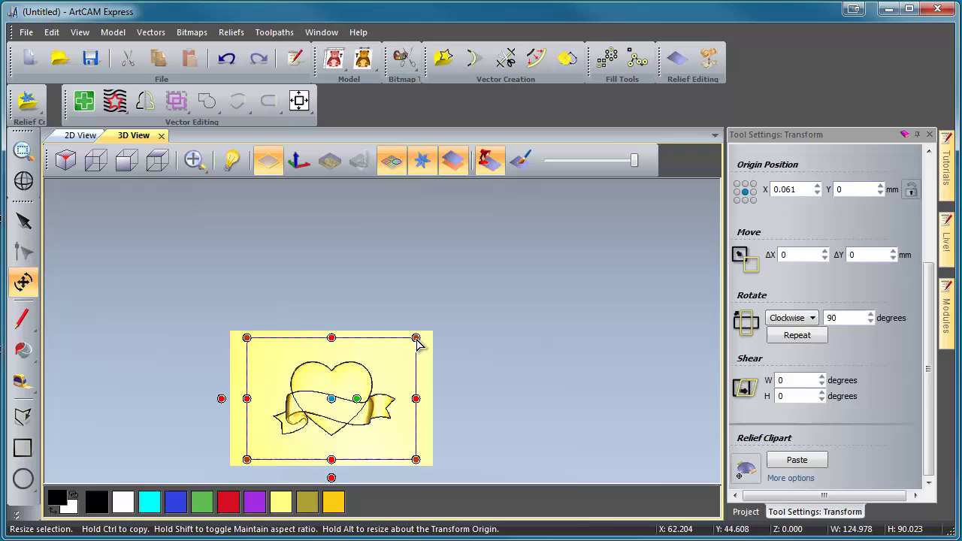
- Scale the plaque clipart down about its centre to about 101 by 73 mm so it frames the heart and banner
drag(418, 340, 412, 368)
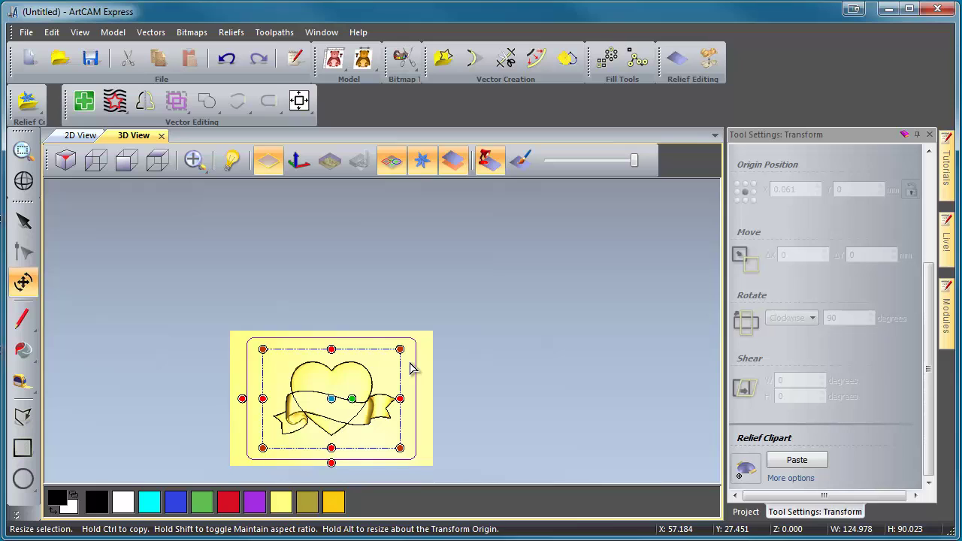
drag(412, 369, 411, 368)
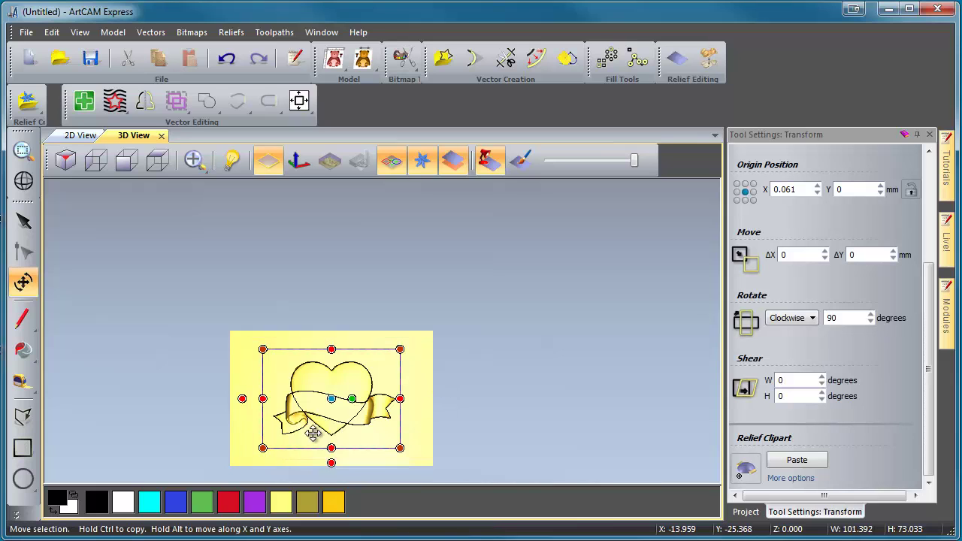
scroll(360, 432, up, 5)
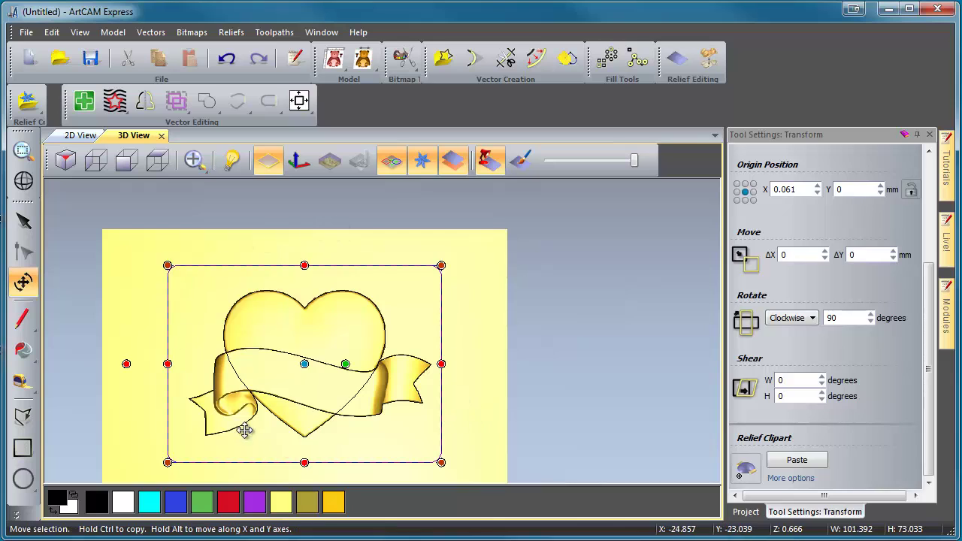
key(Escape)
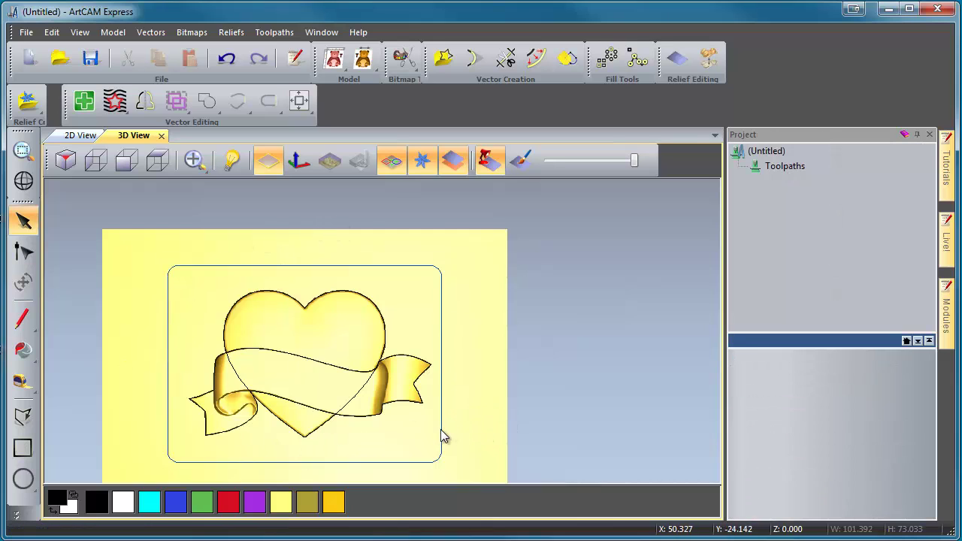
- Nudge the plaque clipart along X until its centre is at about X 3.8 mm, around the heart and banner
click(444, 436)
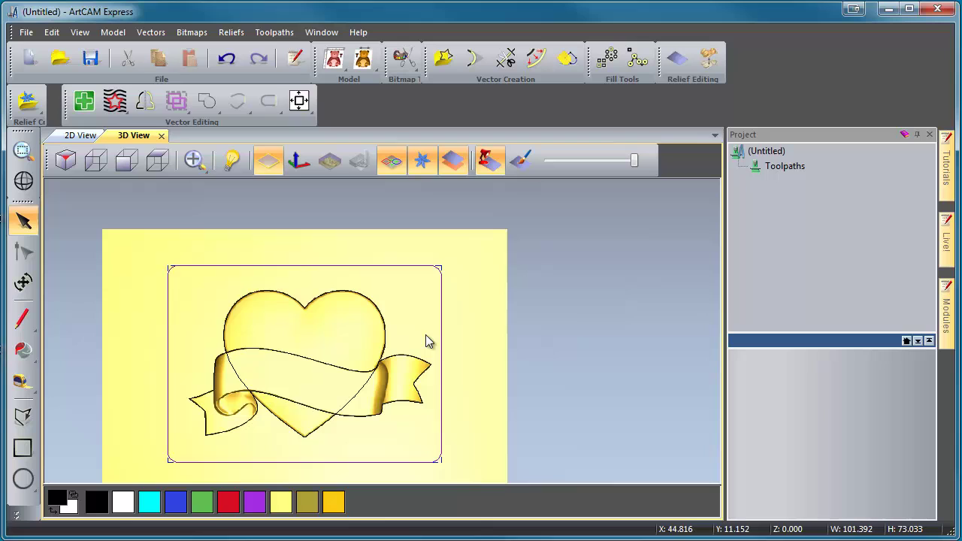
key(t)
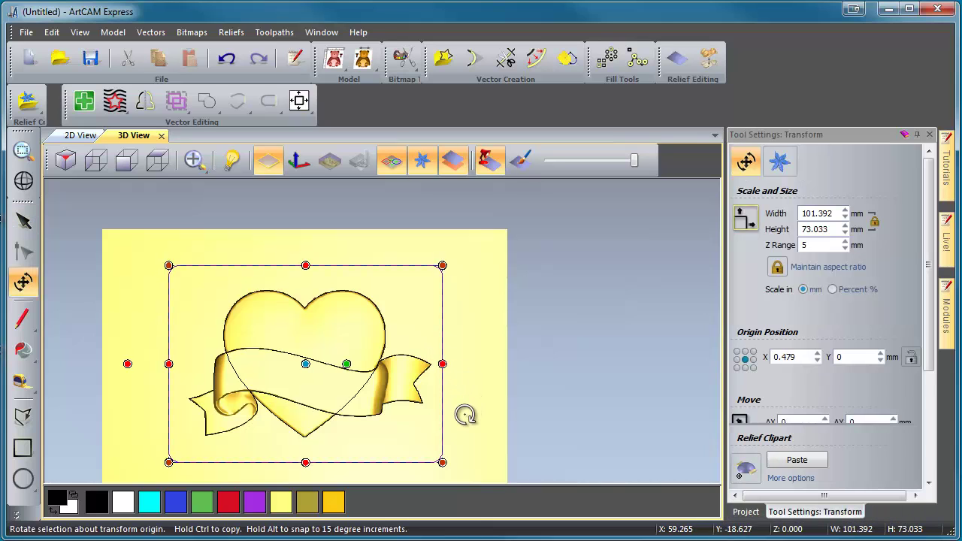
key(Right)
key(Right)
key(Right)
key(Right)
key(Right)
key(Right)
key(Right)
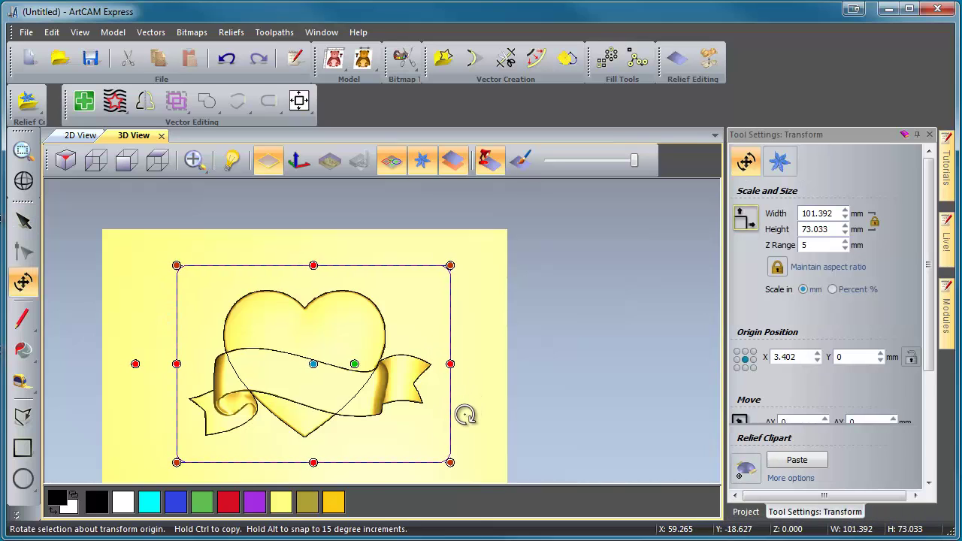
key(Left)
key(Left)
key(Right)
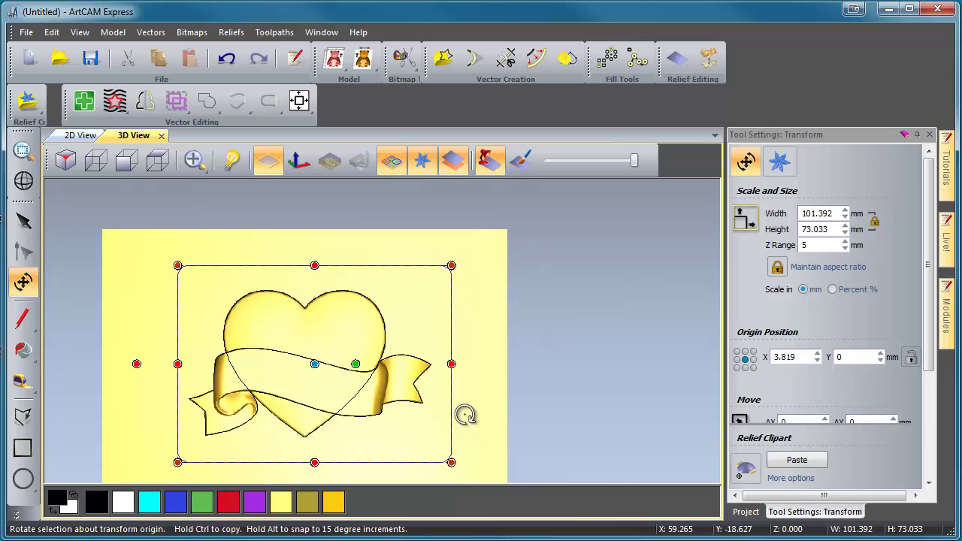
key(Escape)
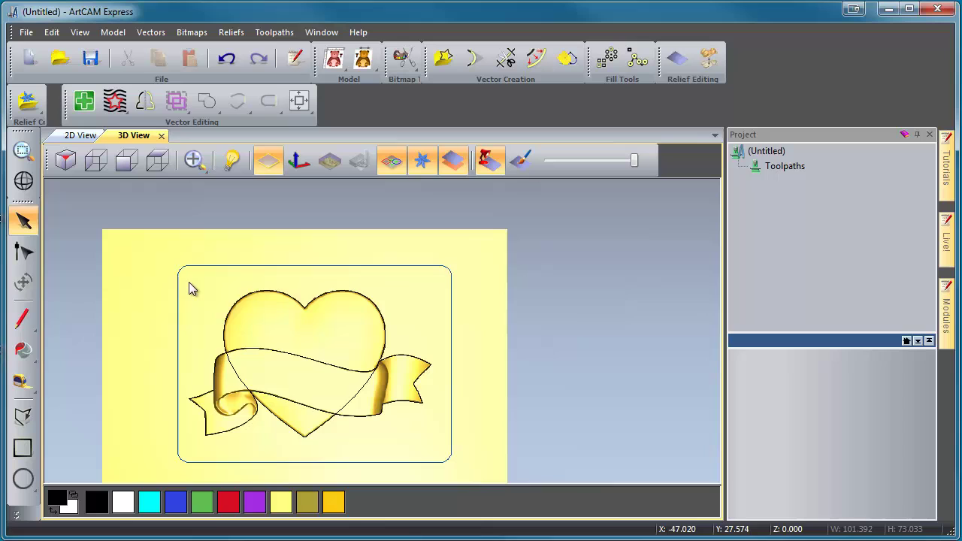
- Reselect the plaque clipart for transforming and adjust its centre to X 3.402 mm
click(238, 266)
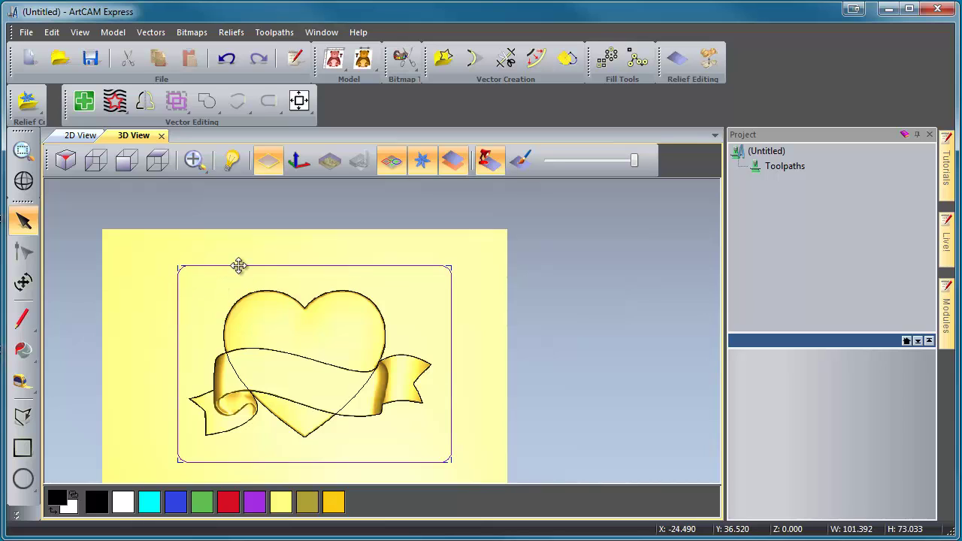
double_click(254, 268)
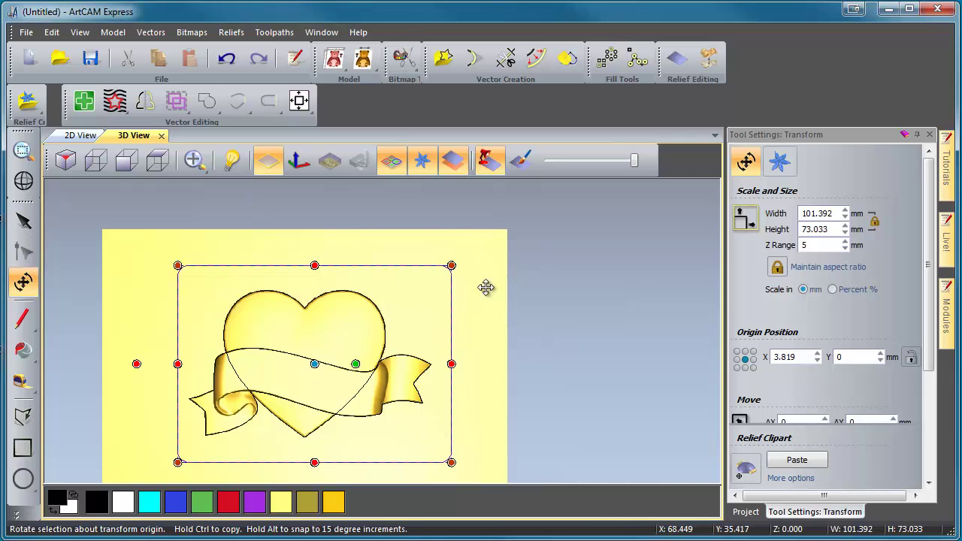
drag(510, 391, 513, 391)
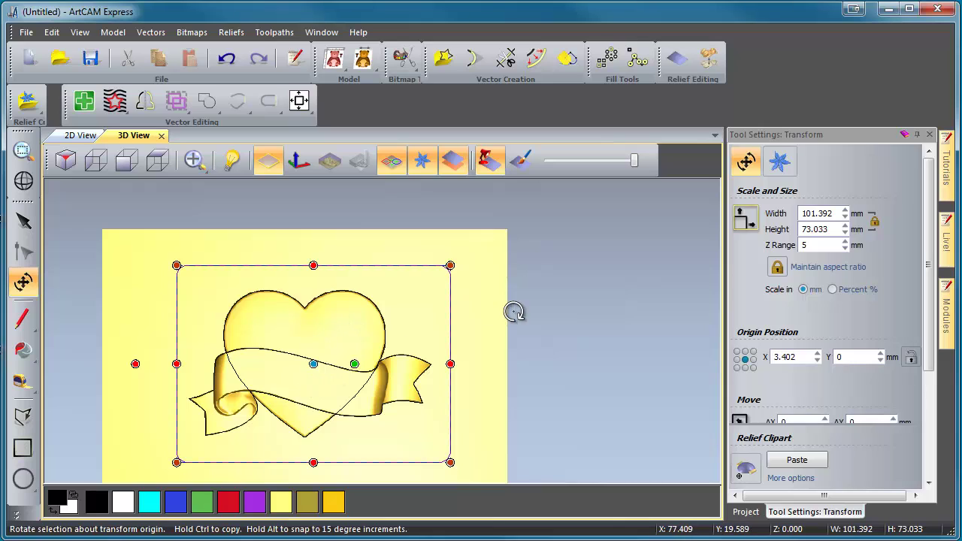
- Check the model's maximum relief height in the project information and set the plaque clipart's Z range to 6.1 mm
click(746, 512)
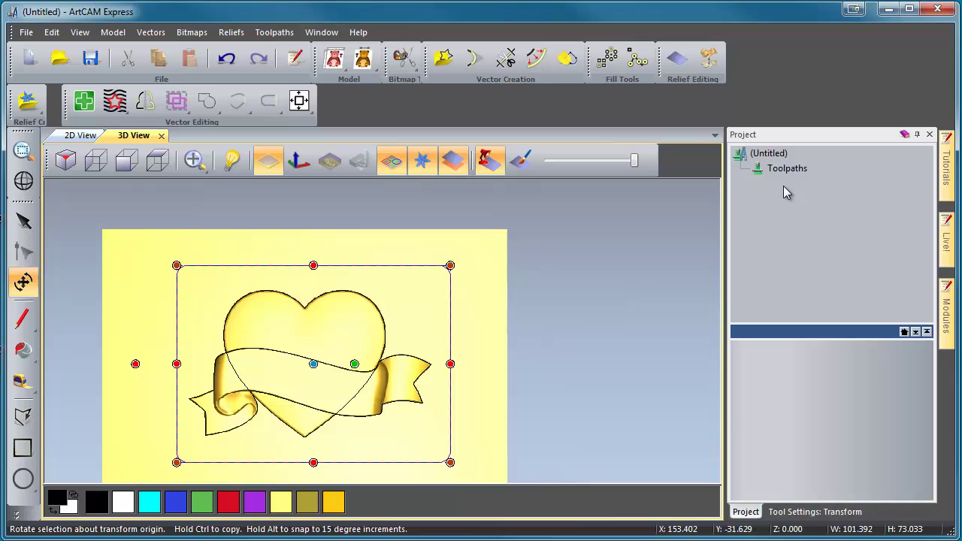
click(766, 153)
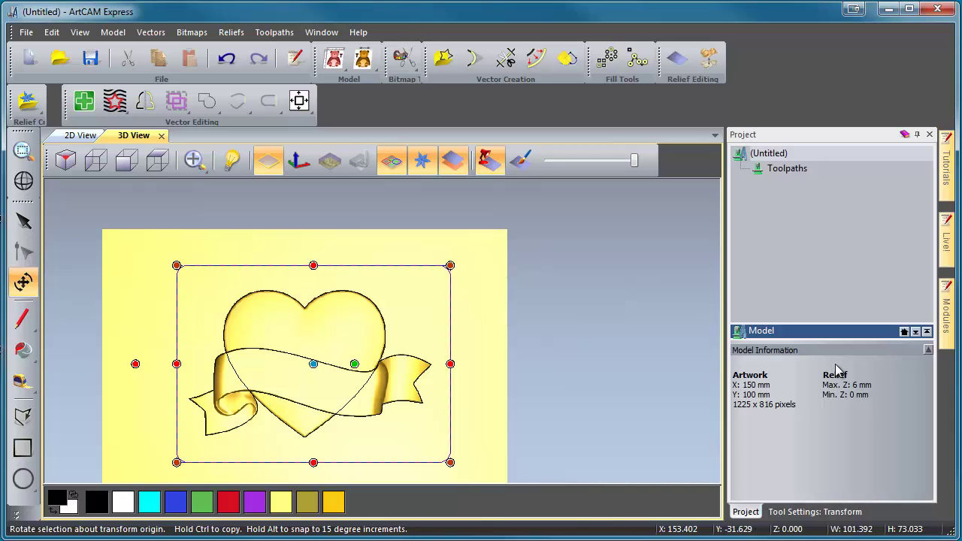
click(814, 512)
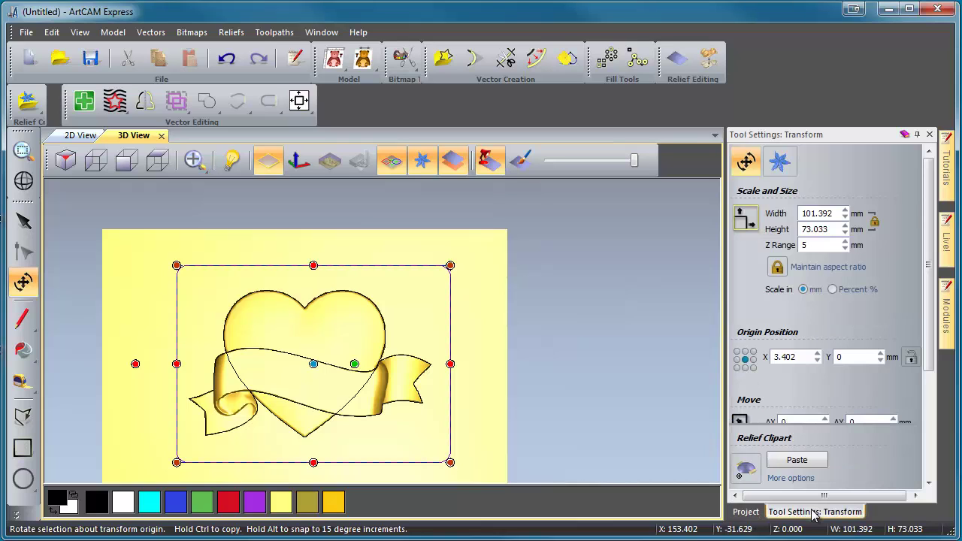
double_click(802, 245)
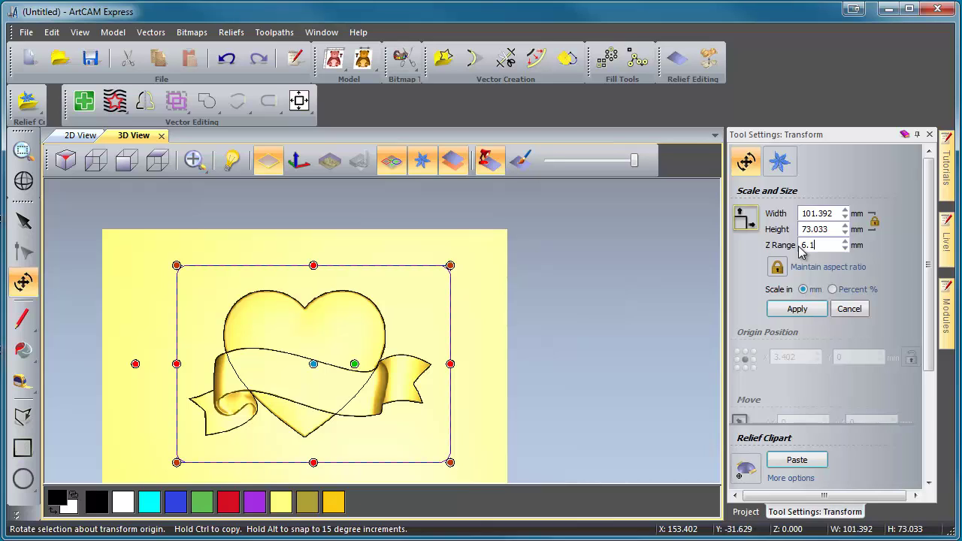
click(795, 309)
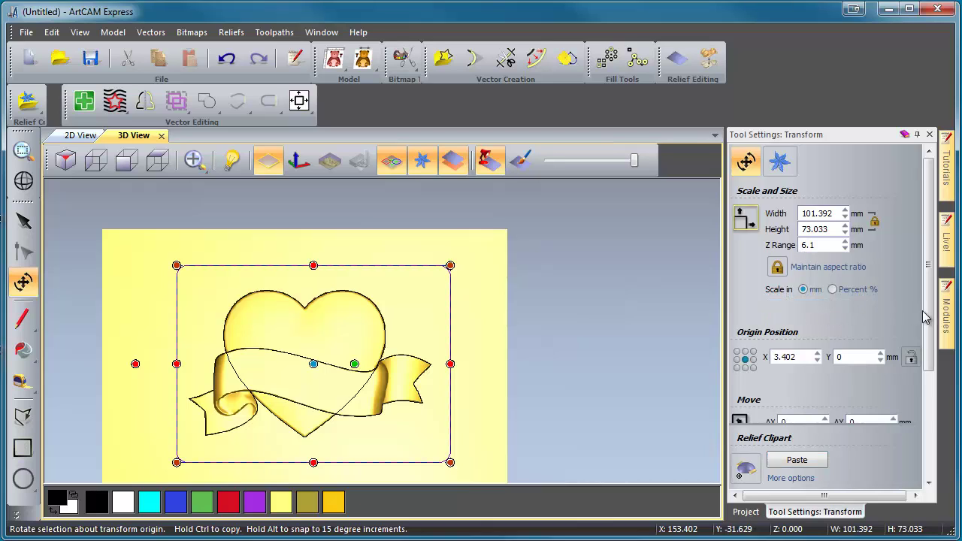
scroll(932, 319, down, 4)
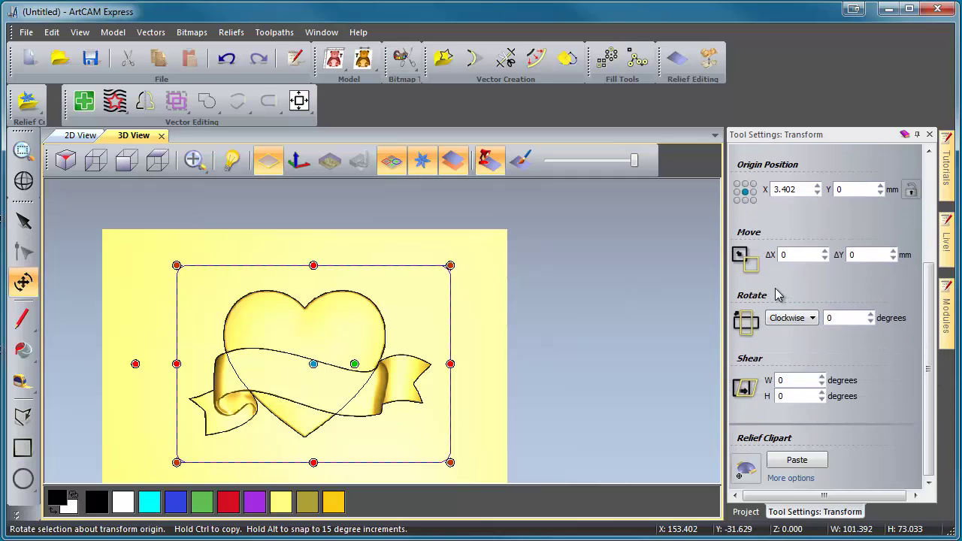
- Change the clipart's relief mode, paste the plaque around the heart and banner, and check the relief from above without vectors
click(754, 481)
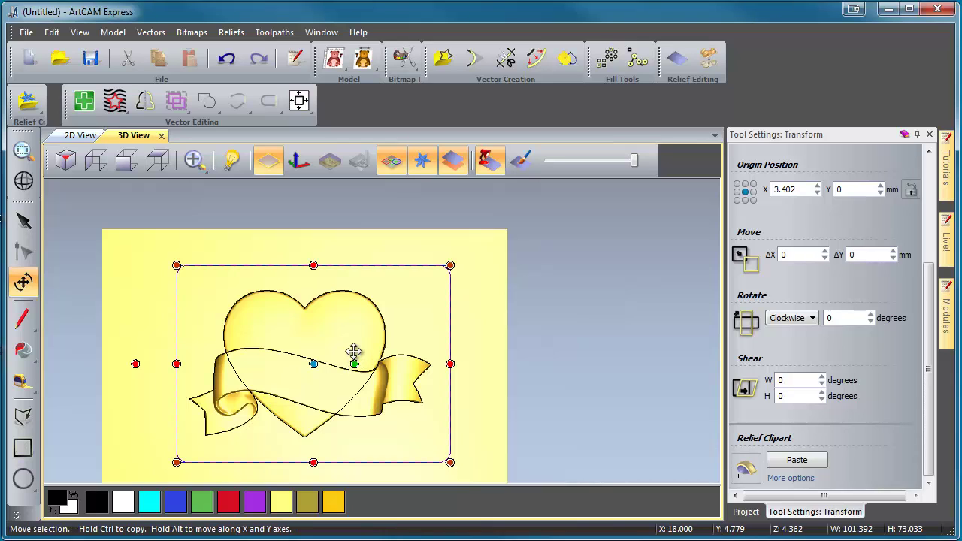
click(799, 461)
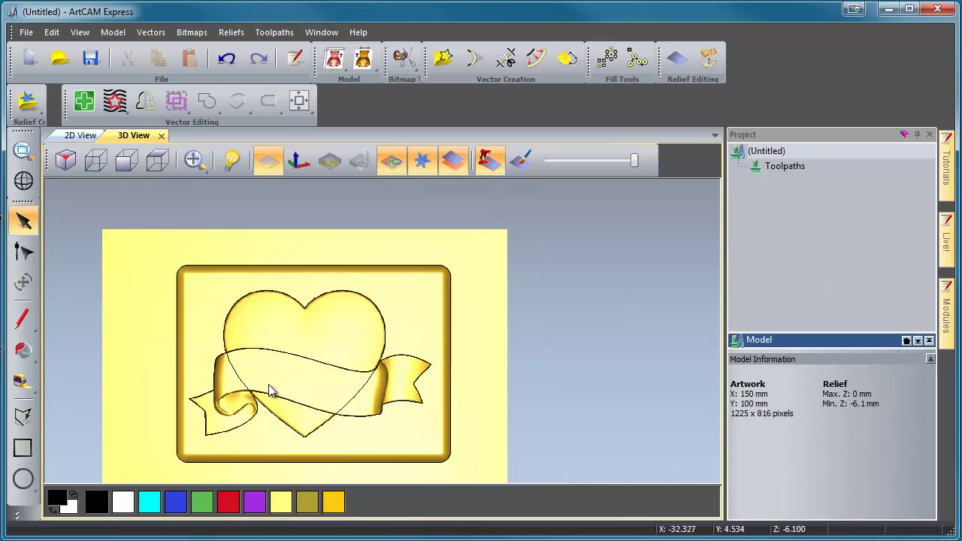
drag(341, 449, 213, 298)
click(389, 161)
click(157, 160)
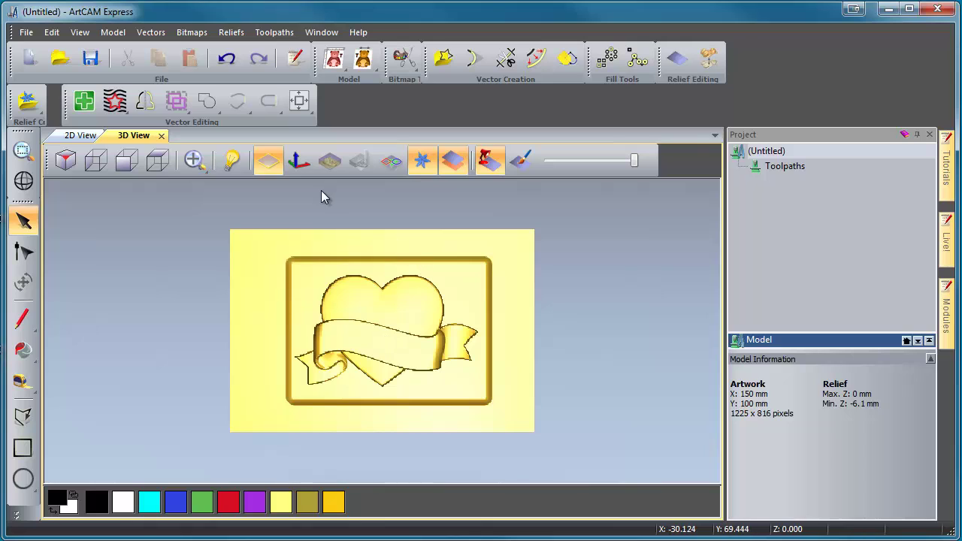
click(393, 161)
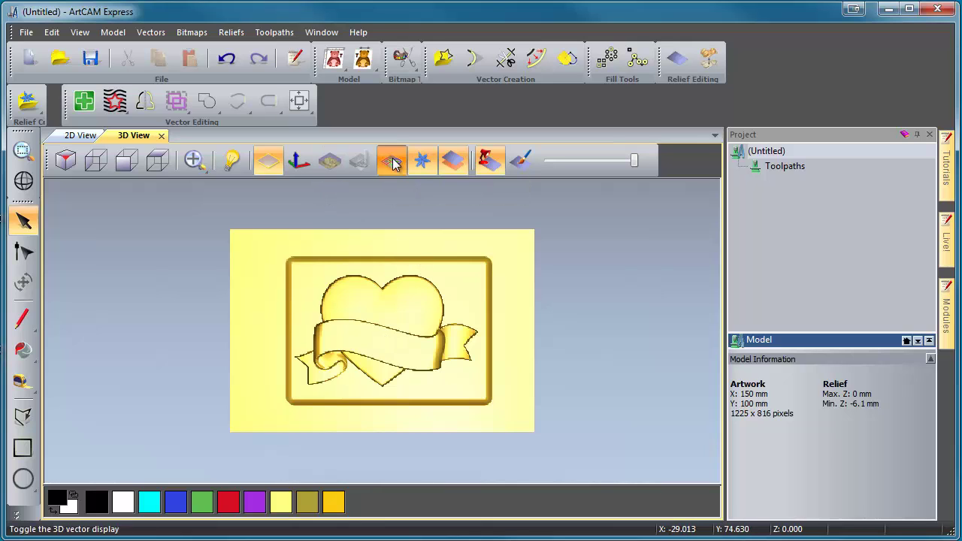
- Examine the plaque, heart and banner outlines up close, selecting the plaque and banner vectors in turn
click(348, 258)
scroll(283, 259, up, 5)
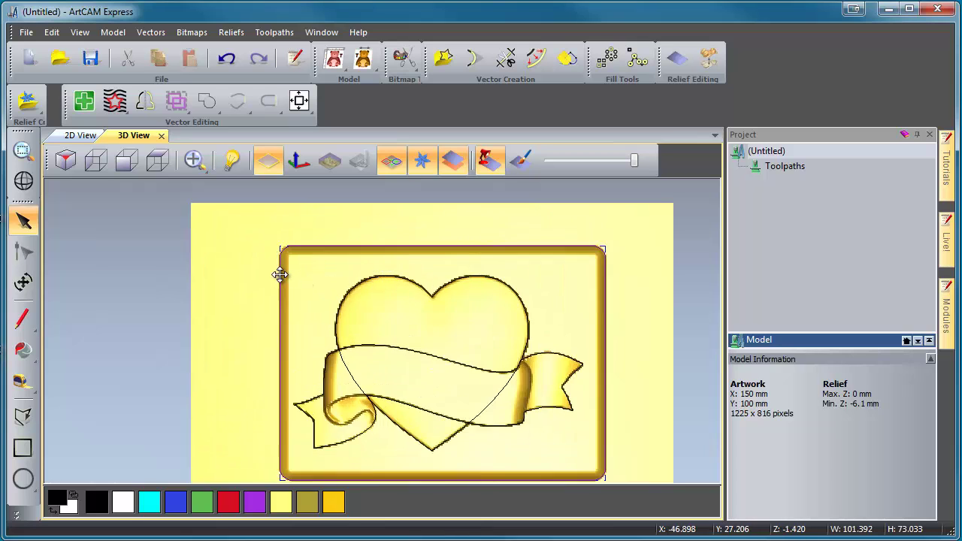
scroll(284, 262, up, 1)
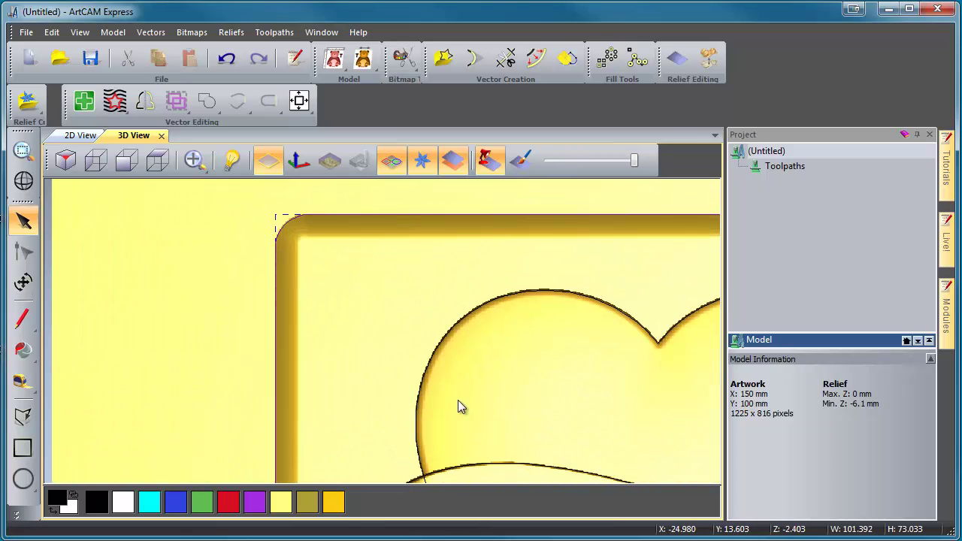
scroll(463, 410, down, 3)
scroll(408, 421, up, 2)
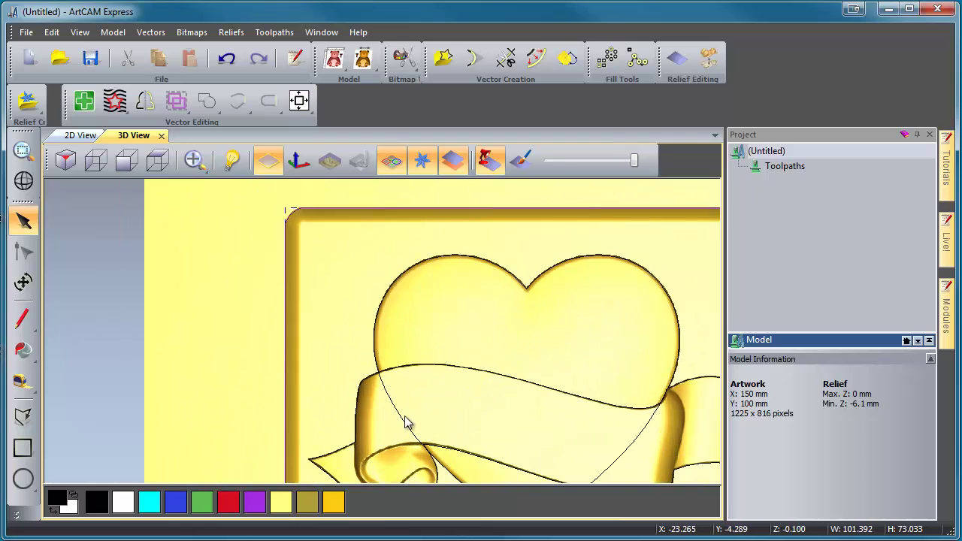
click(396, 412)
click(397, 359)
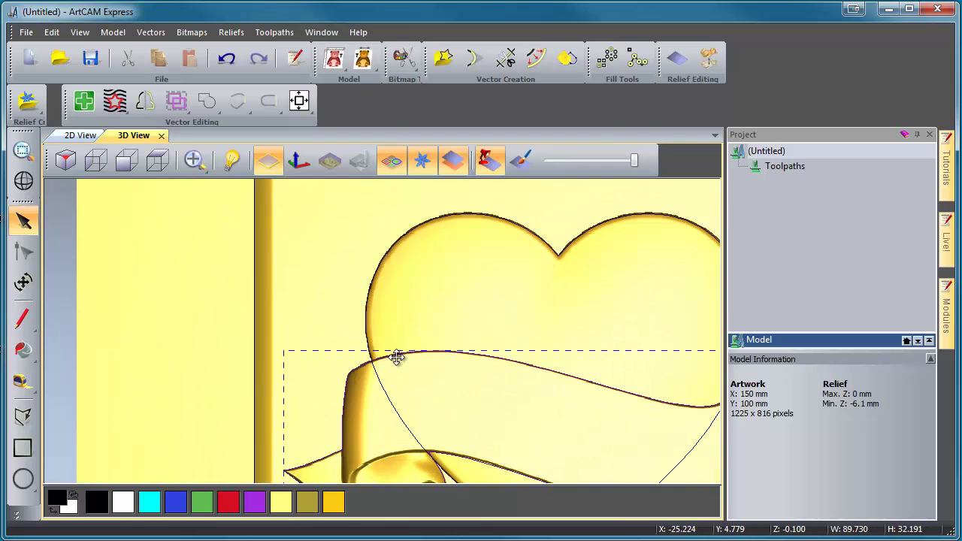
scroll(385, 360, down, 1)
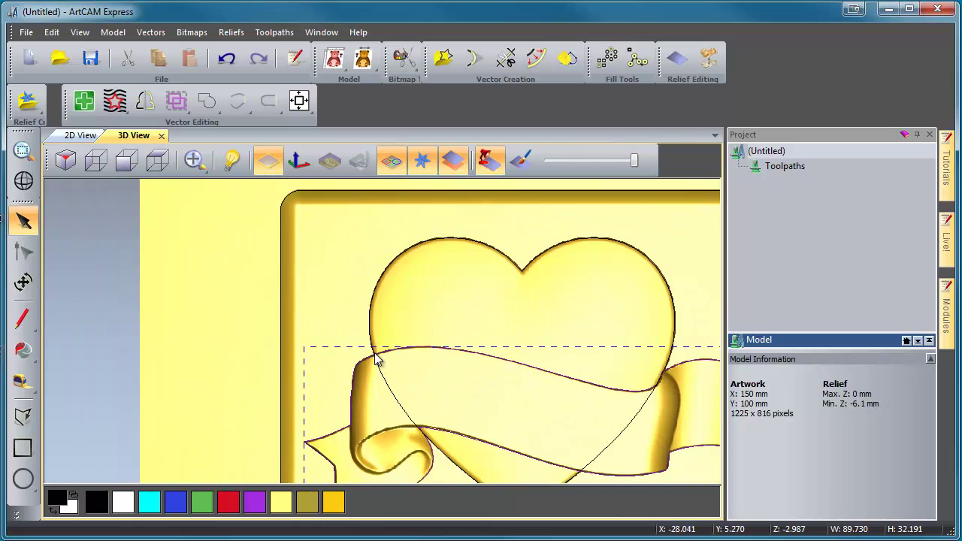
- Offset the plaque's outer vector outwards by 3 mm with radiused corners, keeping the original vector
click(281, 320)
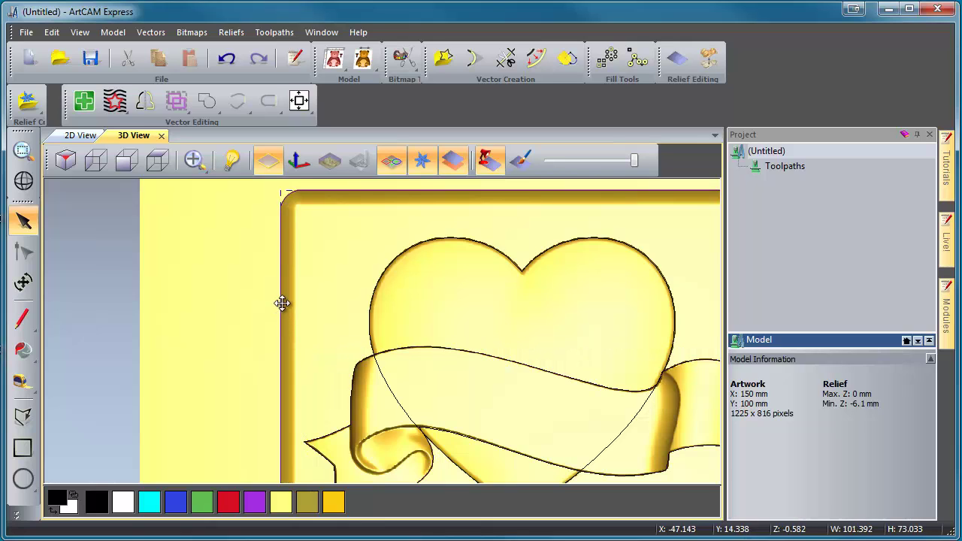
scroll(281, 301, down, 1)
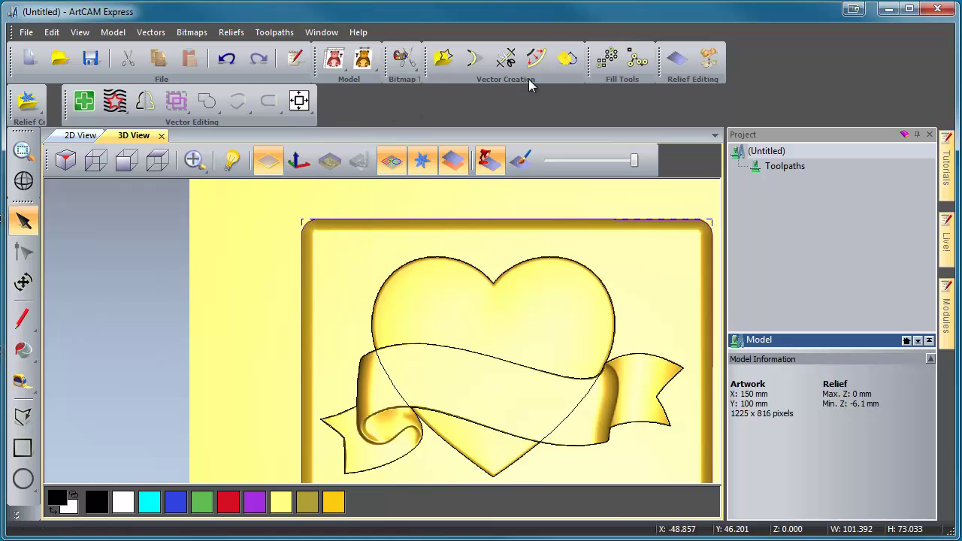
click(536, 59)
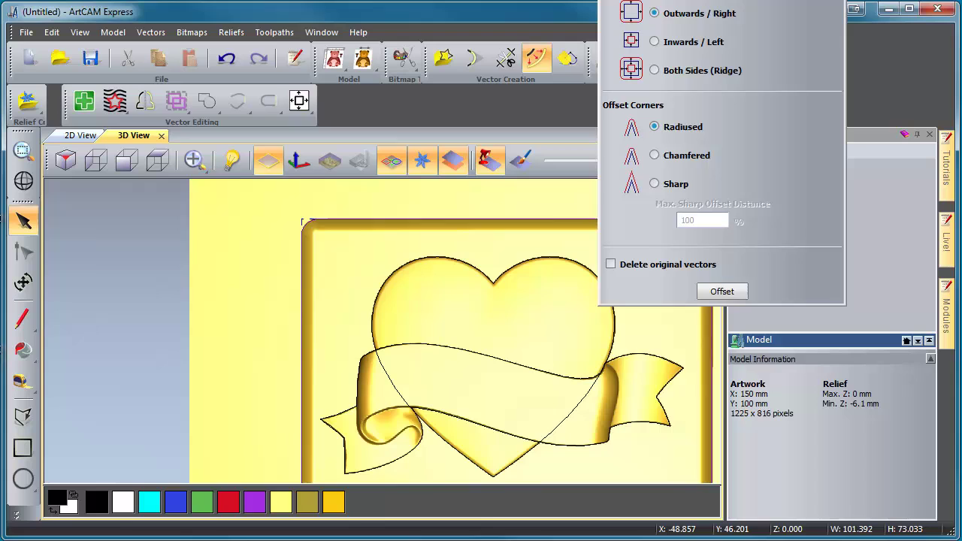
drag(534, 69, 566, 78)
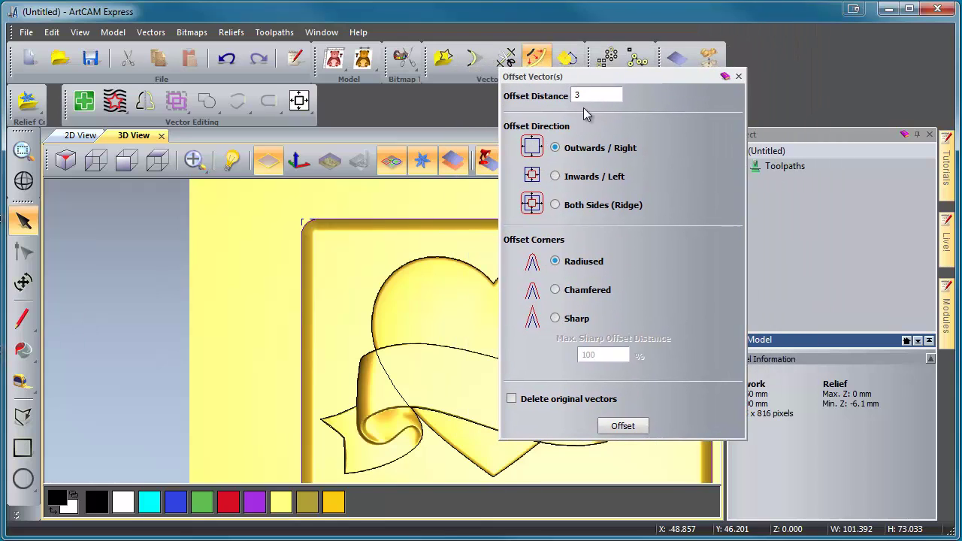
click(612, 428)
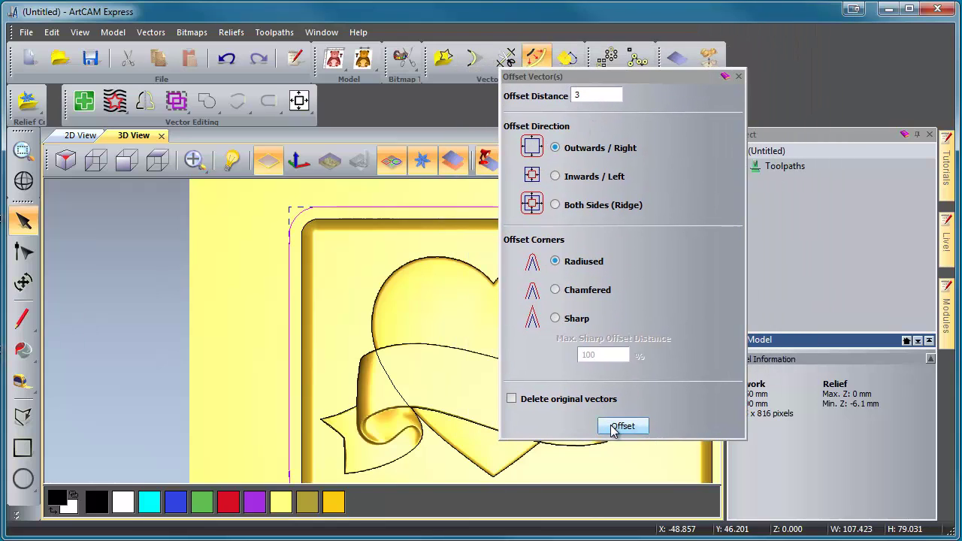
click(739, 76)
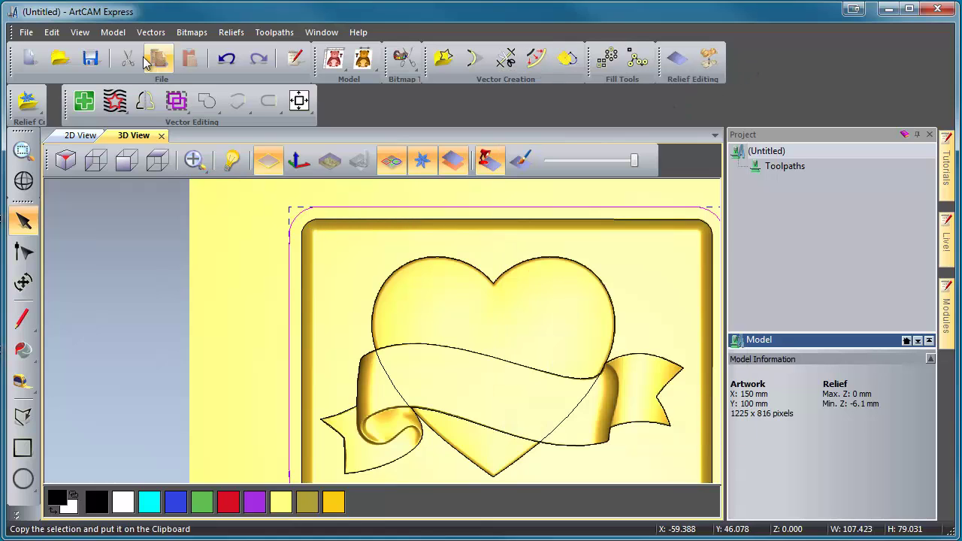
- Crop the model to the selected offset outline around the plaque
click(112, 33)
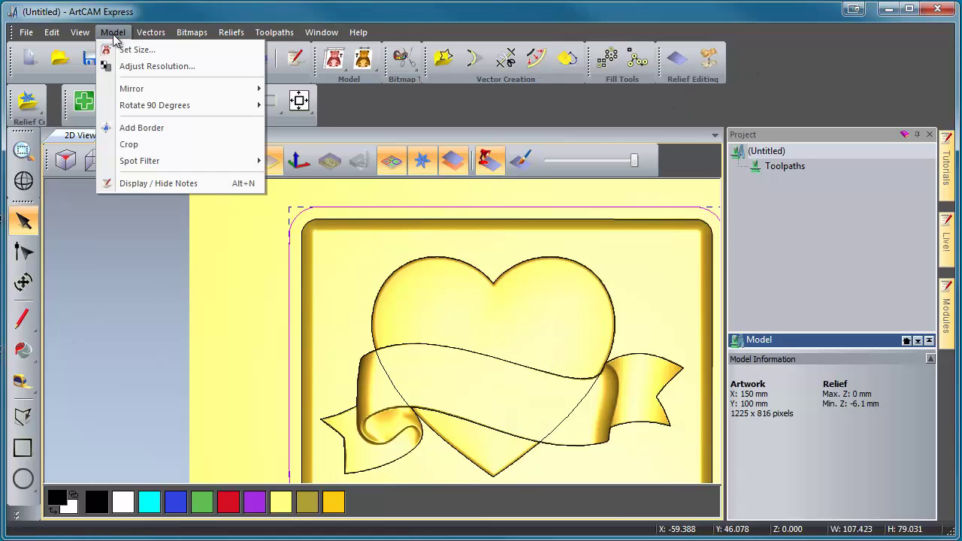
click(130, 145)
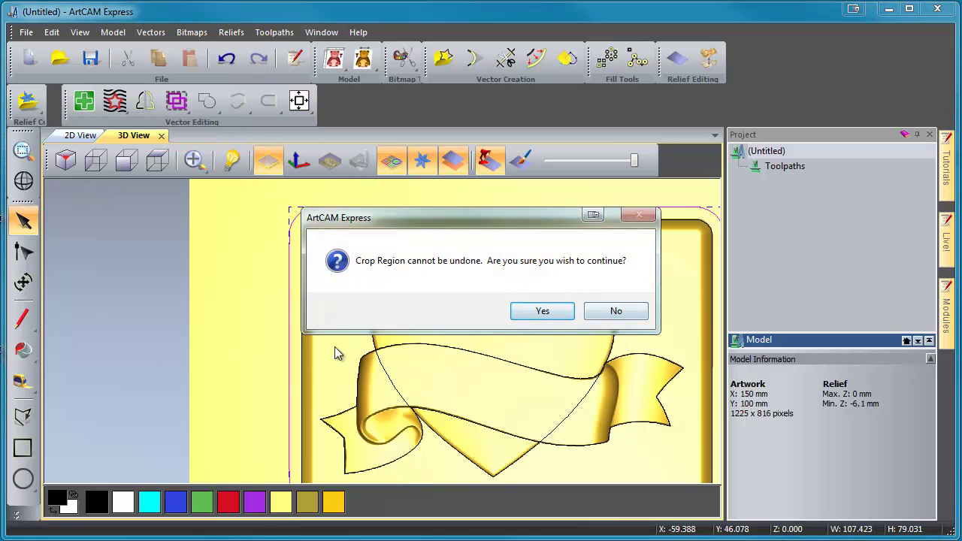
click(543, 314)
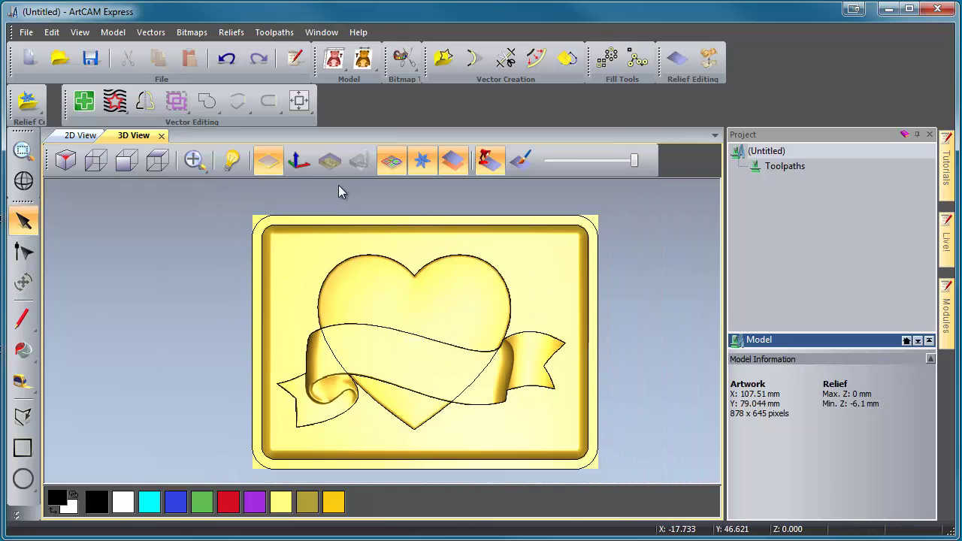
- Display the model origin and set it to the centre of the cropped model, keeping its size
click(299, 161)
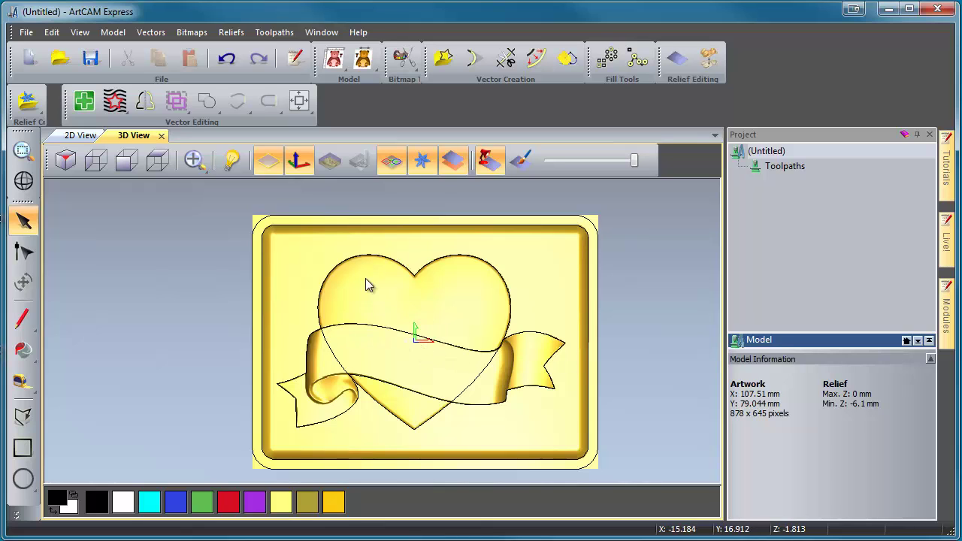
click(106, 34)
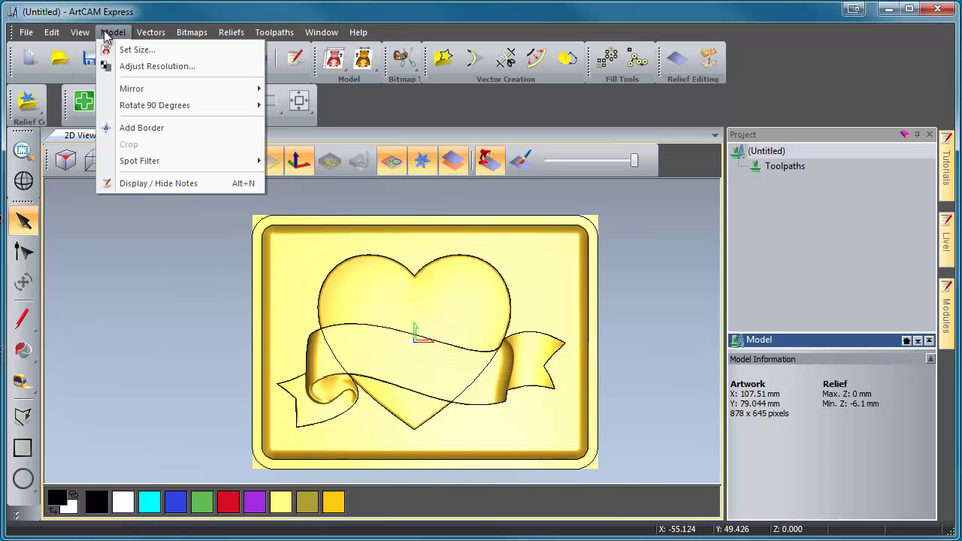
click(124, 50)
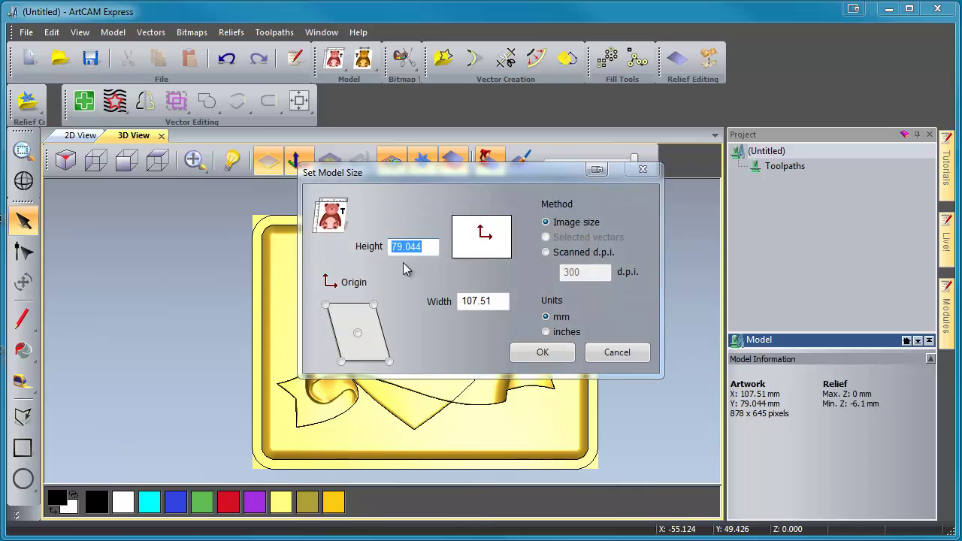
click(359, 334)
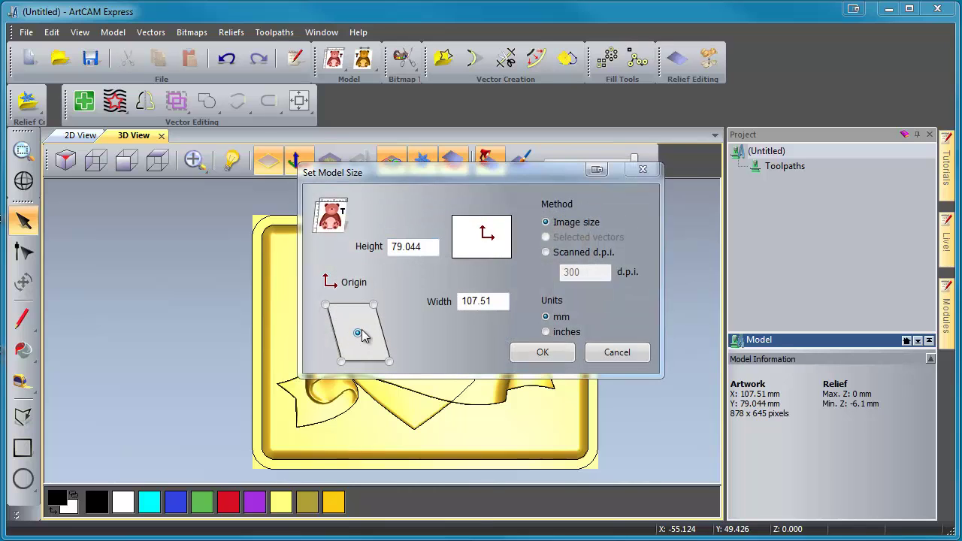
click(554, 355)
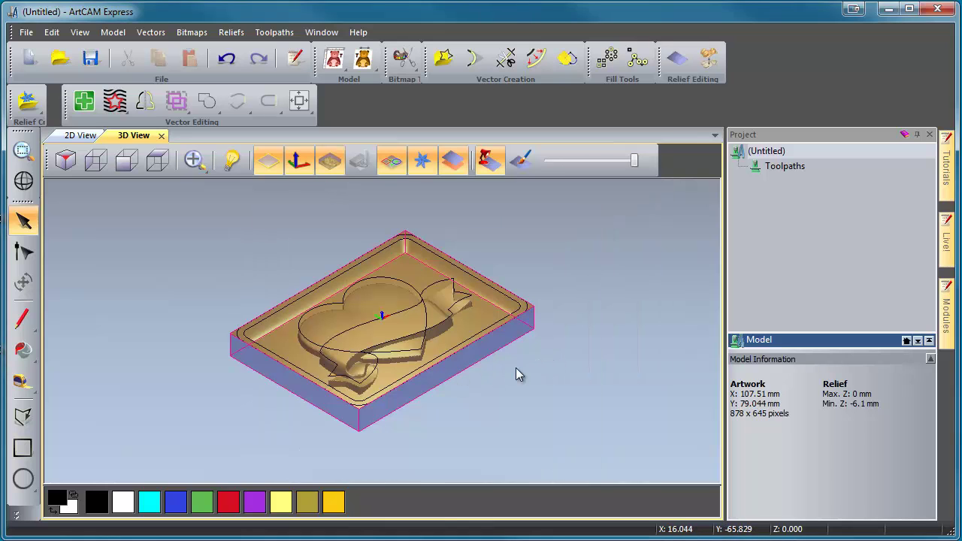
- Inspect the recessed plaque relief from several angles, comparing it with and without the material block
drag(511, 365, 413, 368)
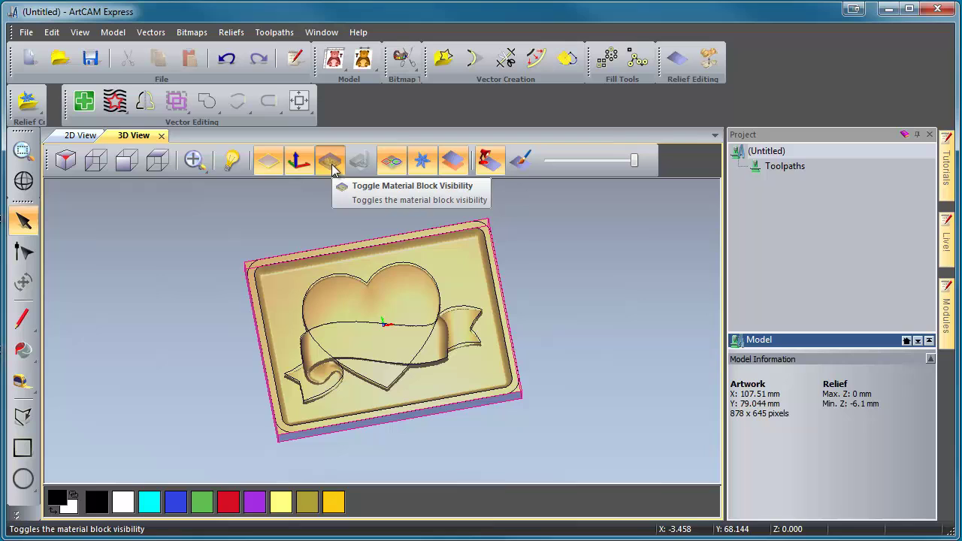
drag(387, 365, 204, 284)
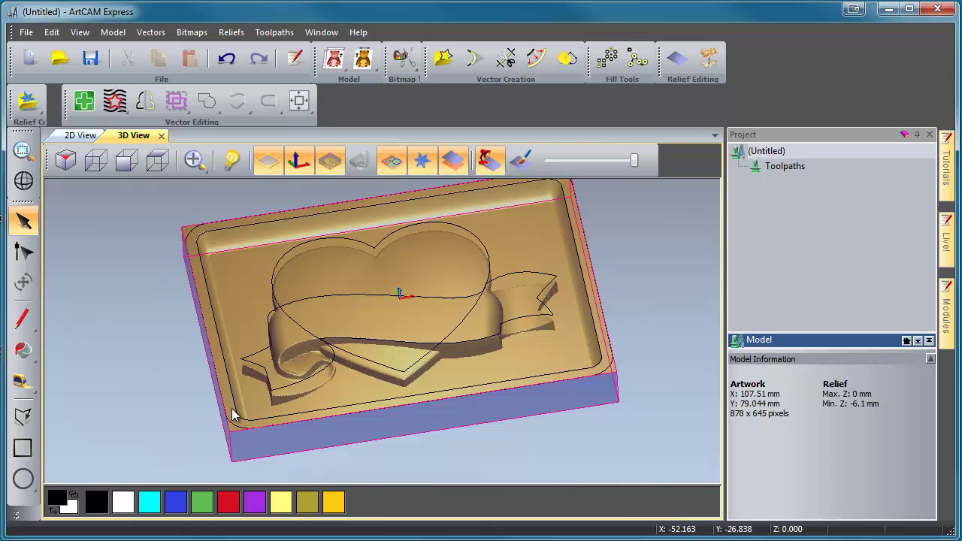
drag(436, 345, 354, 318)
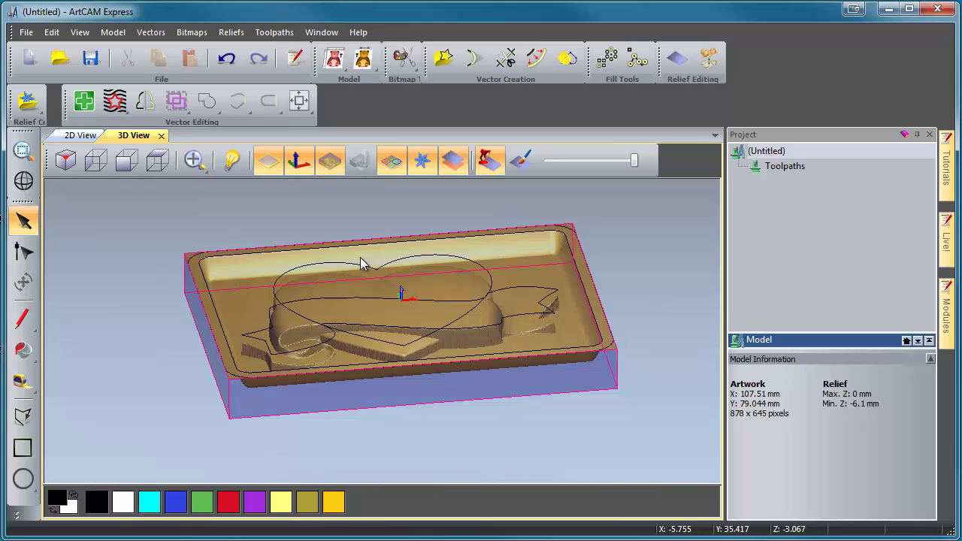
click(332, 165)
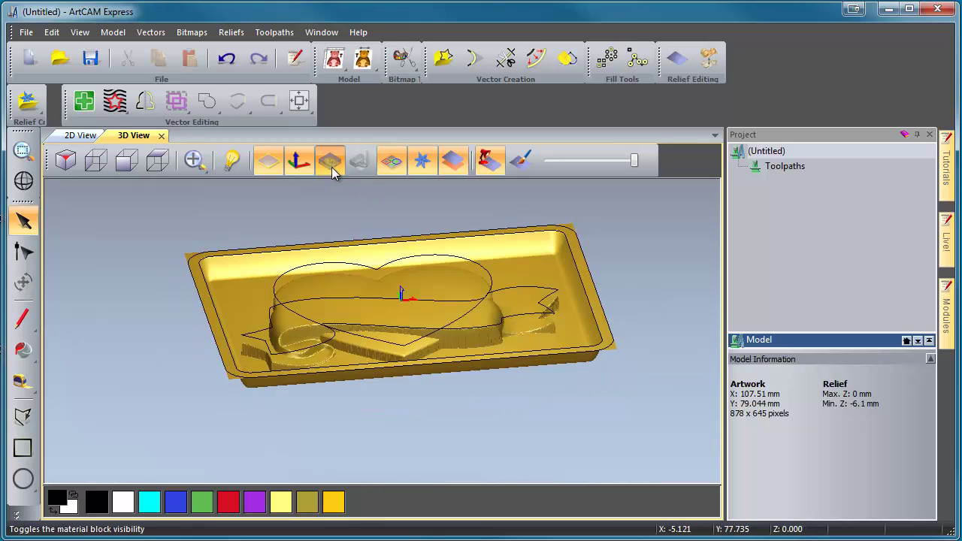
click(332, 165)
click(331, 166)
click(334, 168)
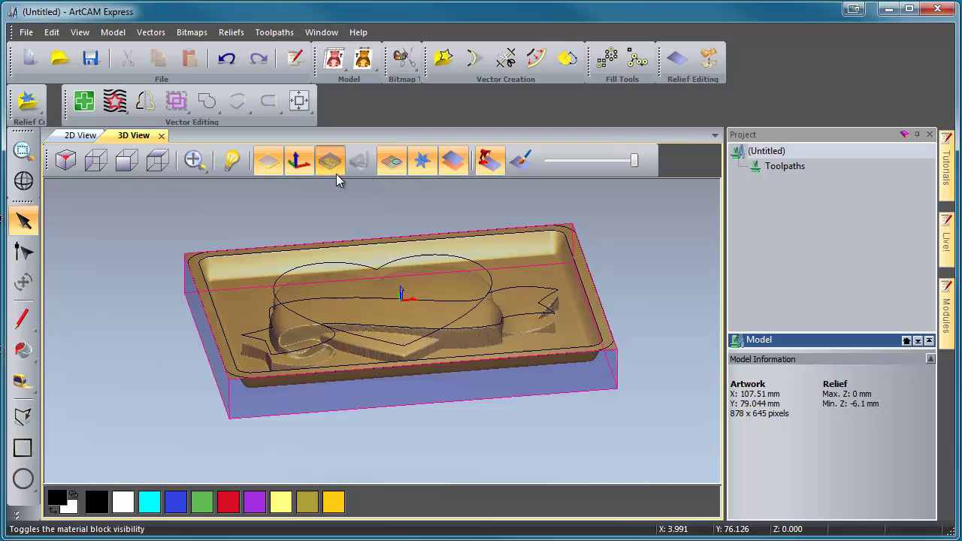
drag(432, 248, 415, 381)
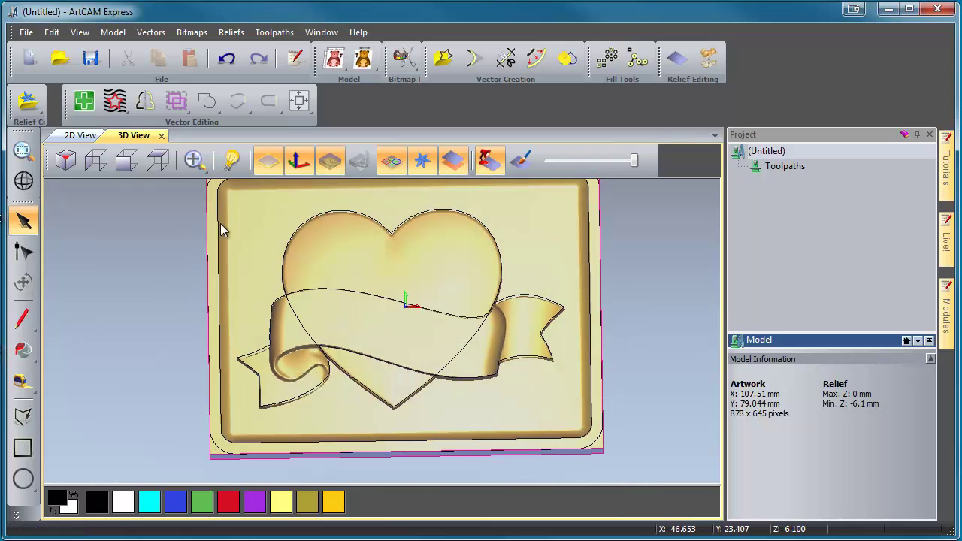